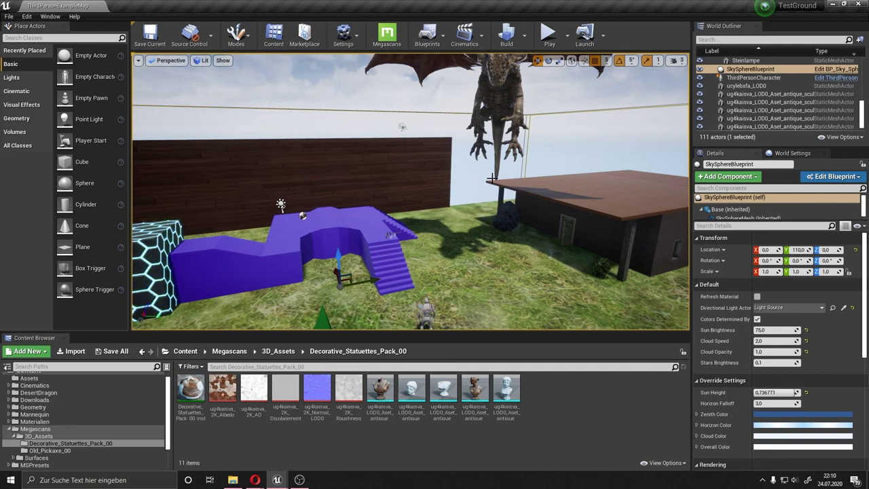
Switch from the Unreal editor to the Sketchfab newsfeed in the Opera browser.
left_click(254, 479)
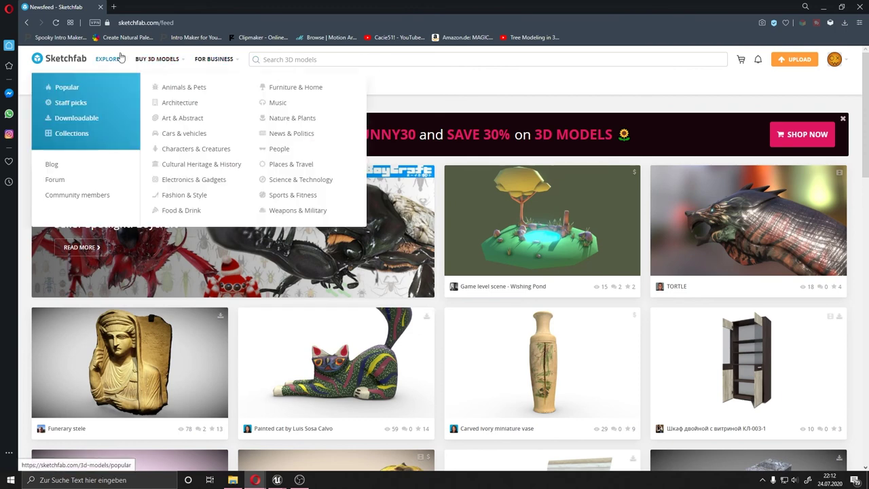
mouse_move(161, 62)
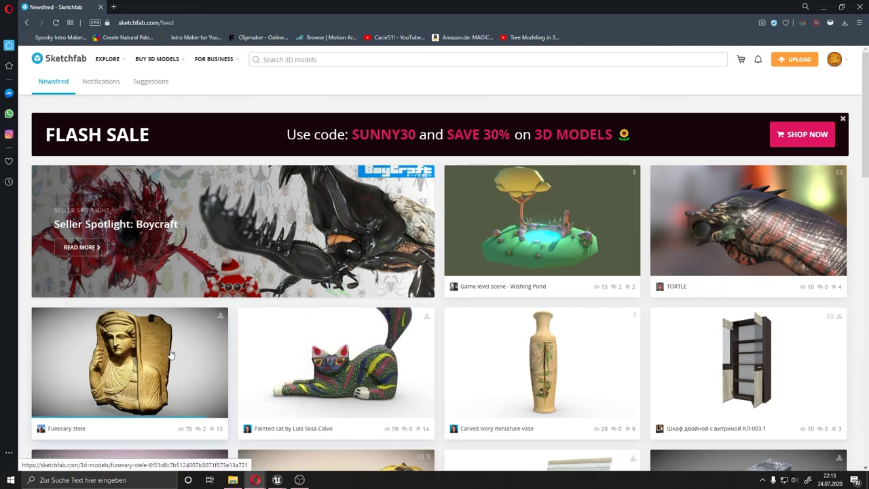
Open the Funerary stele model page and show its Model Inspector options.
left_click(98, 345)
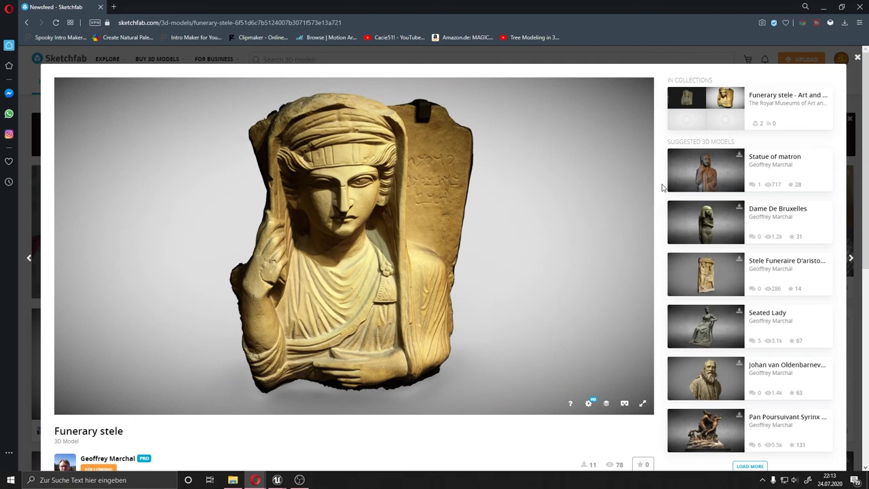
scroll(662, 188, "down", 2)
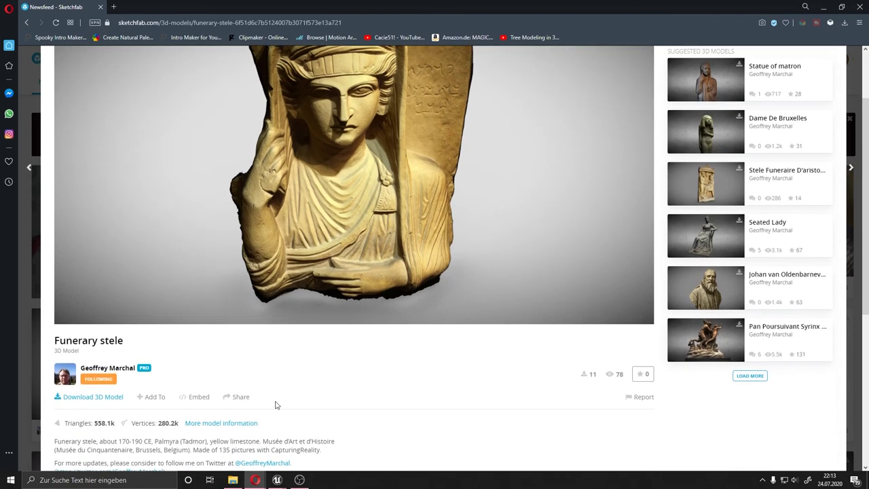
scroll(346, 405, "up", 2)
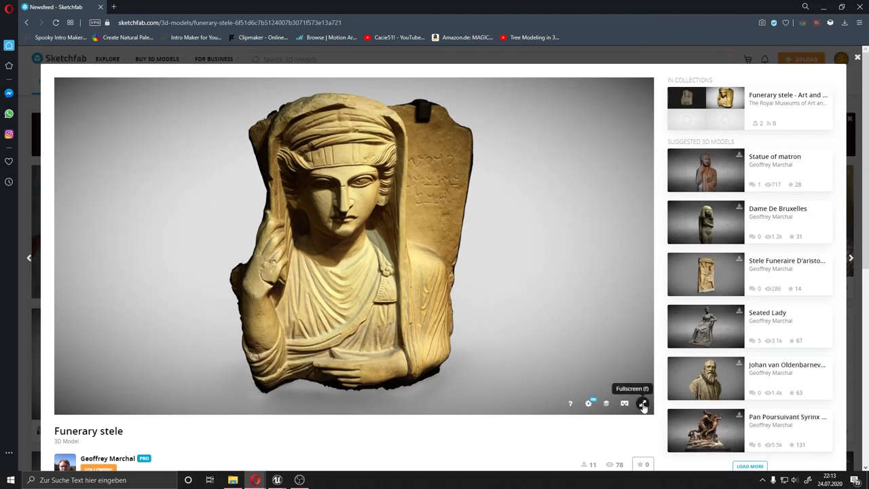
left_click(602, 406)
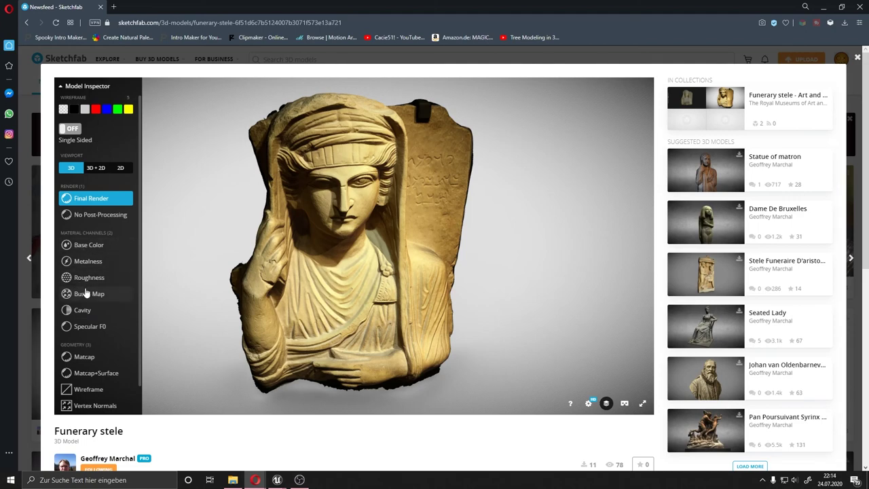
Switch the Funerary stele to wireframe and zoom in and out on the mesh.
left_click(90, 392)
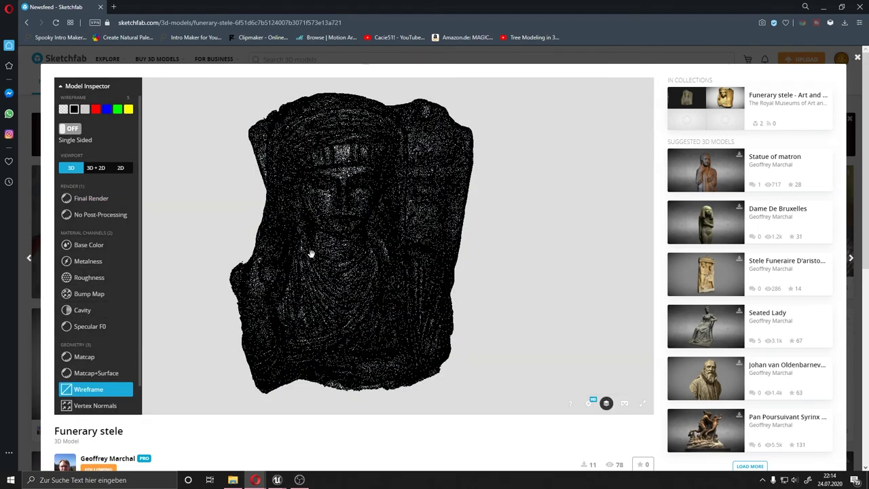
scroll(326, 241, "up", 3)
scroll(334, 237, "up", 3)
scroll(337, 236, "up", 3)
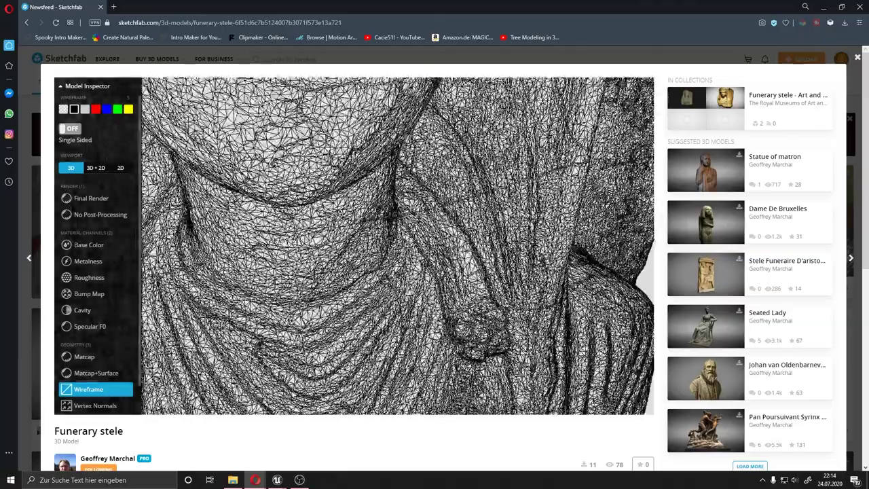
scroll(313, 238, "up", 3)
scroll(282, 239, "up", 3)
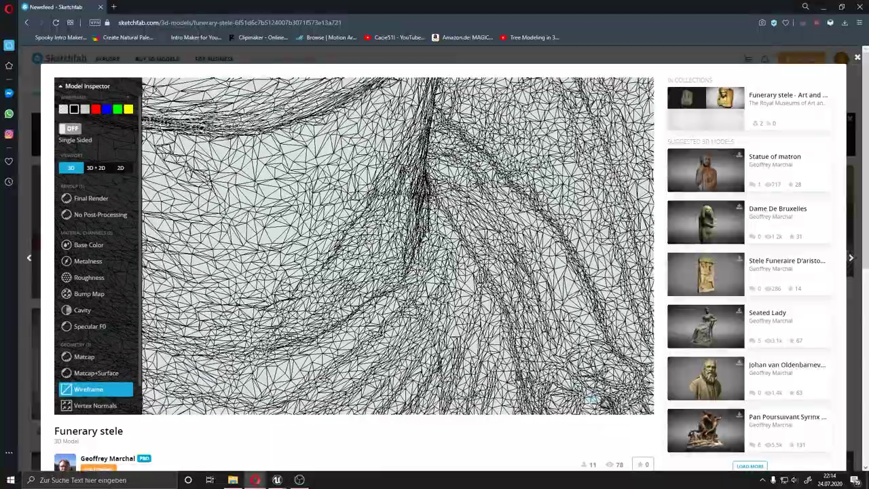
scroll(327, 224, "down", 2)
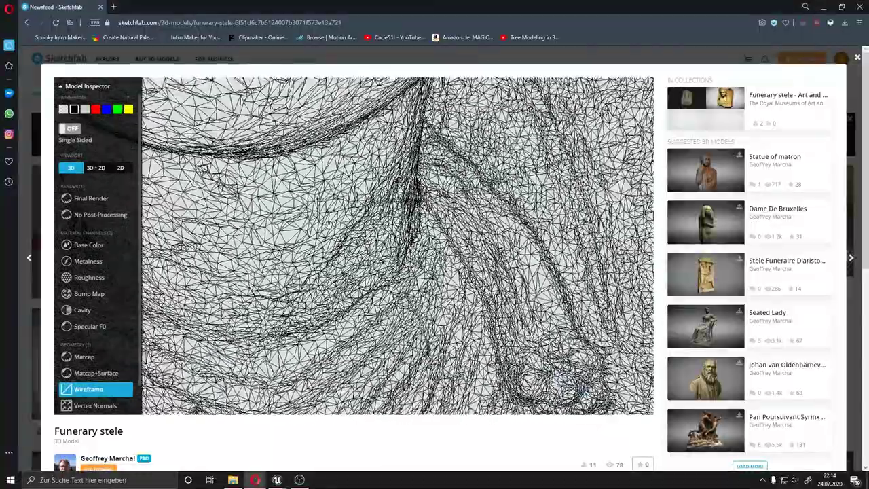
scroll(328, 224, "down", 3)
scroll(328, 224, "down", 3)
scroll(327, 224, "down", 2)
scroll(329, 225, "down", 3)
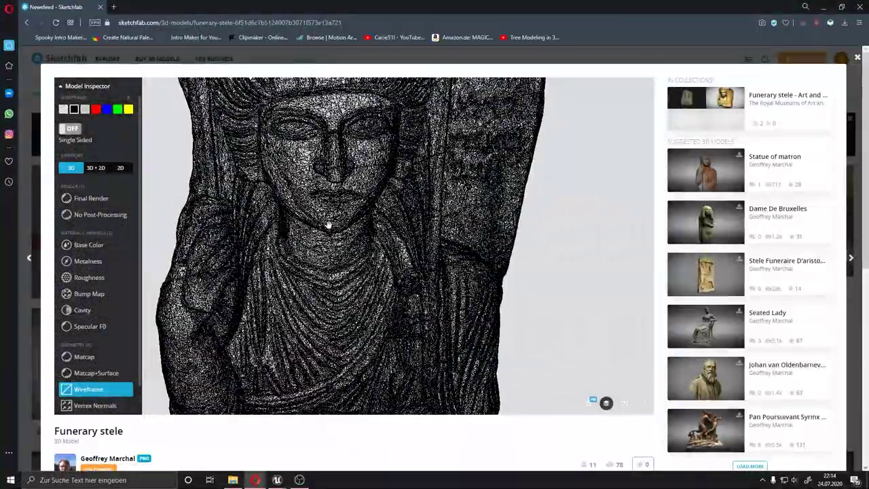
scroll(330, 229, "down", 3)
scroll(330, 228, "down", 2)
scroll(333, 250, "up", 3)
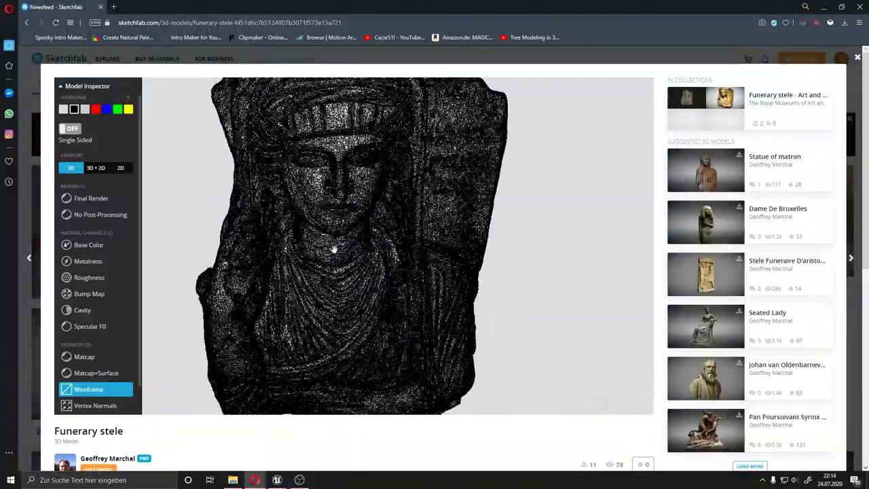
scroll(334, 249, "up", 2)
scroll(333, 249, "up", 2)
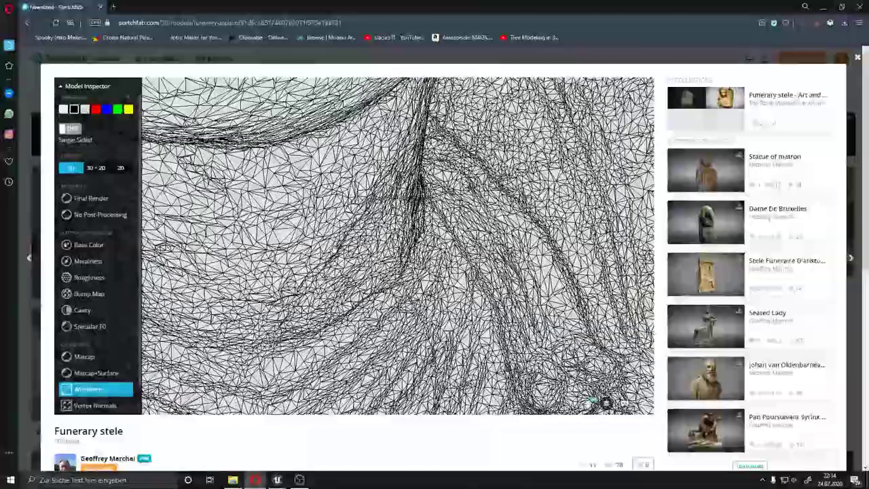
scroll(333, 249, "up", 2)
scroll(333, 250, "up", 2)
scroll(333, 249, "up", 1)
scroll(333, 249, "down", 1)
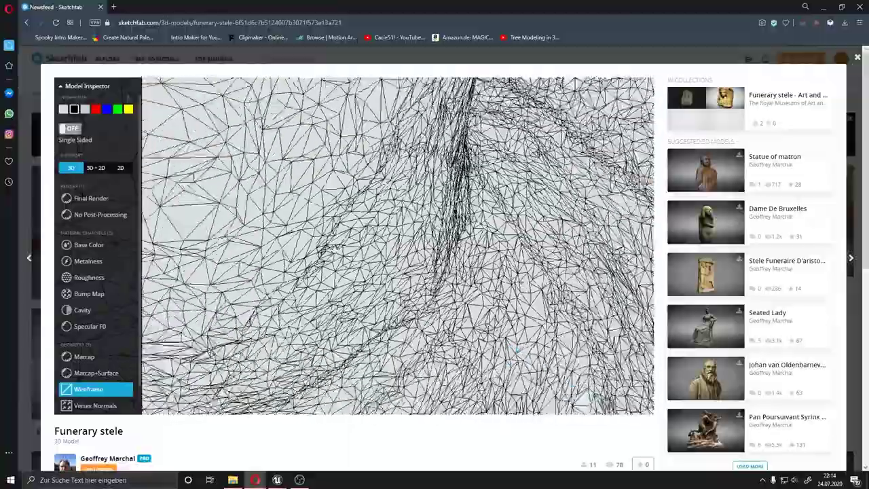
scroll(333, 249, "down", 2)
scroll(333, 249, "down", 2)
scroll(333, 249, "down", 1)
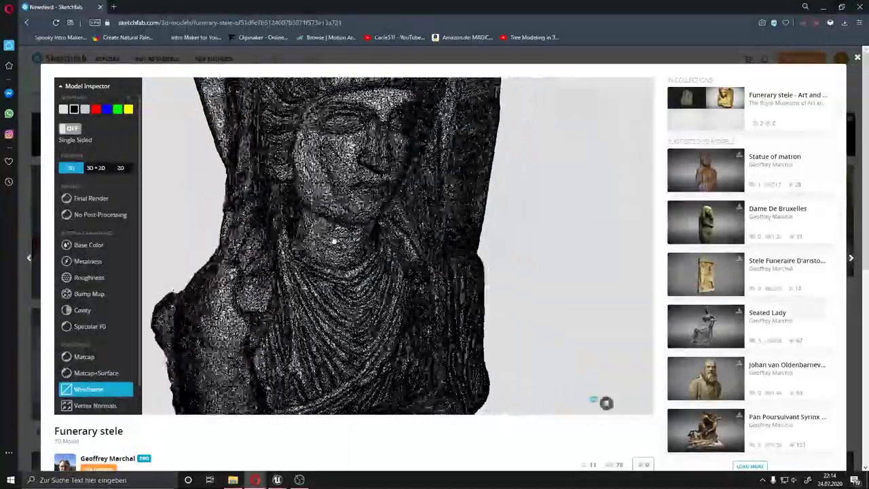
Orbit the wireframe stele to inspect its face, torso and drapery.
mouse_move(333, 250)
left_mouse_down()
mouse_move(366, 233)
mouse_move(286, 258)
mouse_move(467, 301)
left_mouse_up()
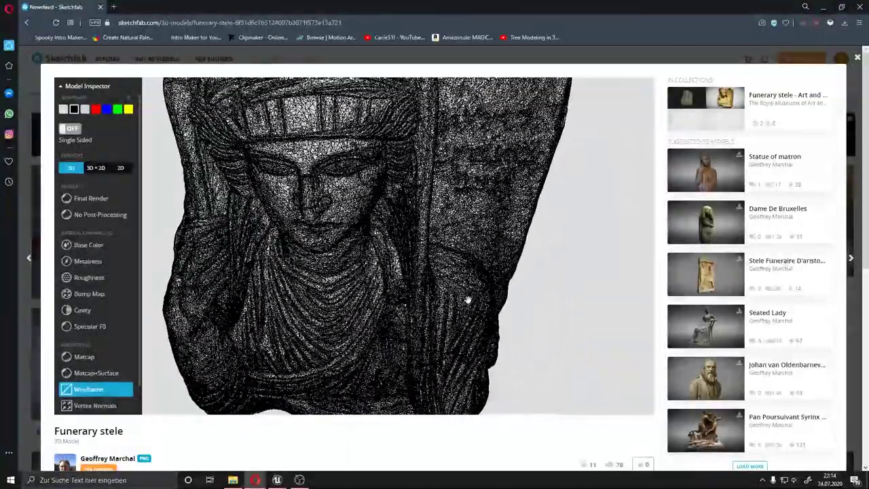
mouse_move(360, 274)
left_mouse_down()
mouse_move(359, 265)
mouse_move(351, 302)
left_mouse_up()
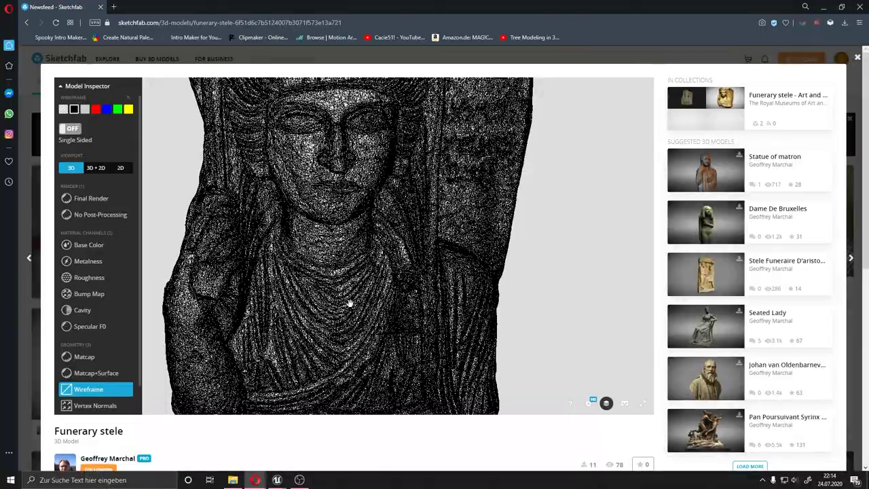
left_click_drag(408, 261, 419, 265)
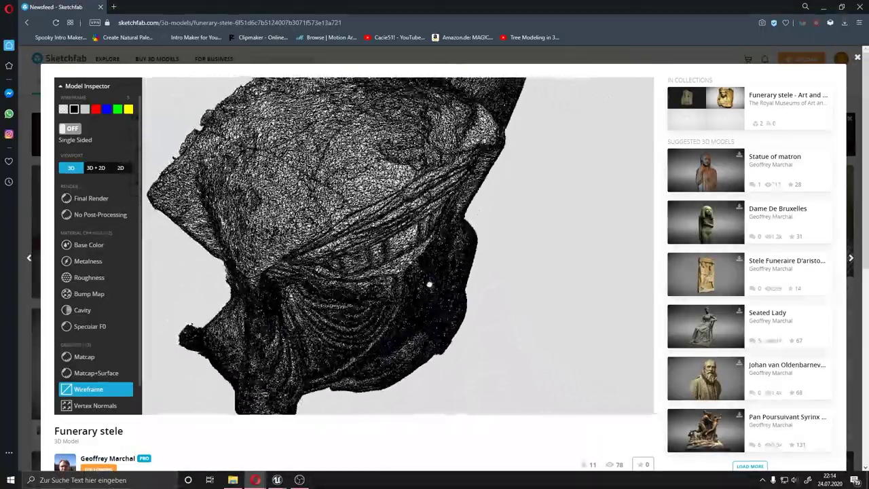
mouse_move(419, 259)
left_mouse_down()
mouse_move(341, 218)
mouse_move(260, 227)
left_mouse_up()
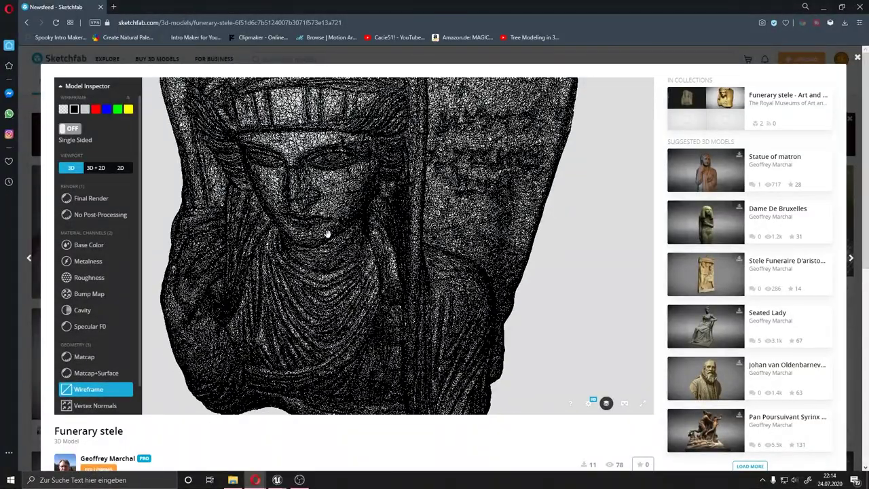
left_click_drag(327, 234, 351, 233)
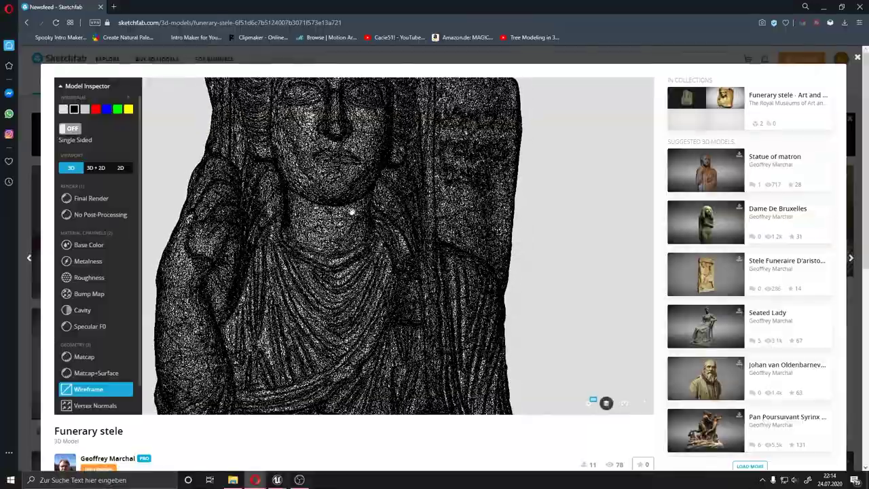
mouse_move(310, 234)
left_mouse_down()
mouse_move(642, 271)
mouse_move(395, 281)
mouse_move(391, 270)
left_mouse_up()
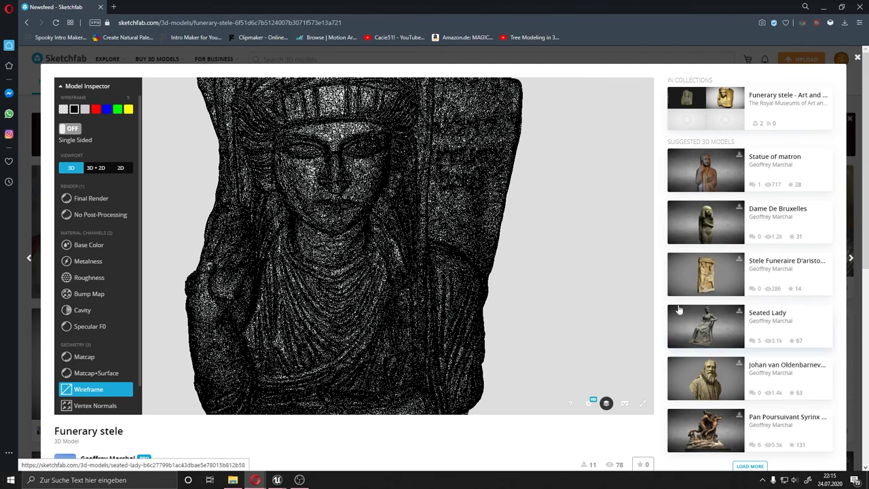
scroll(679, 310, "down", 3)
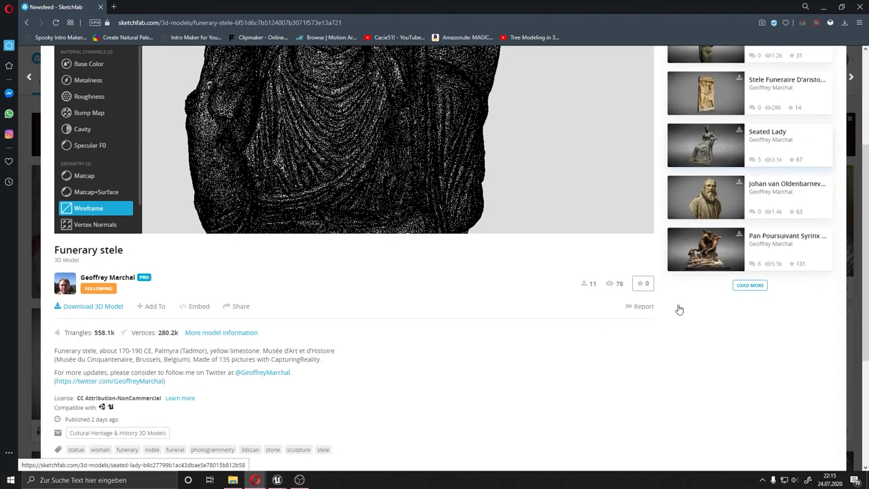
scroll(677, 306, "up", 3)
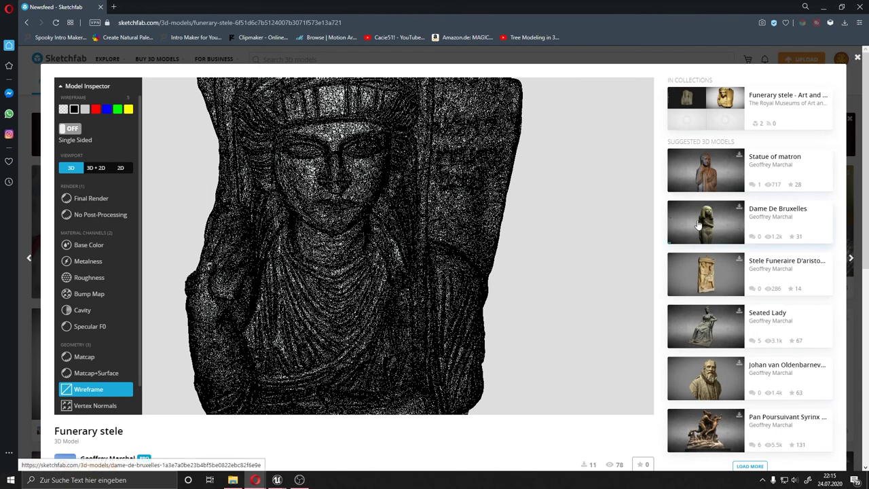
Open the Dame De Bruxelles page and display the statue as a wireframe mesh.
left_click(703, 224)
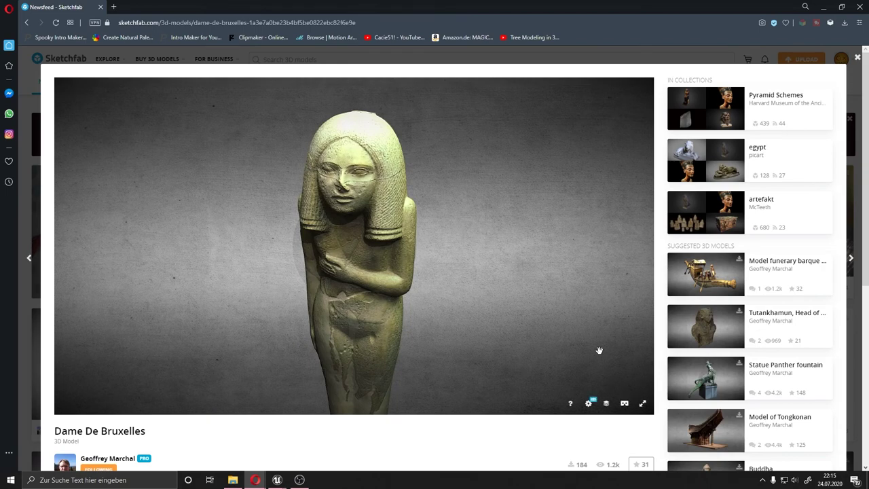
left_click(606, 404)
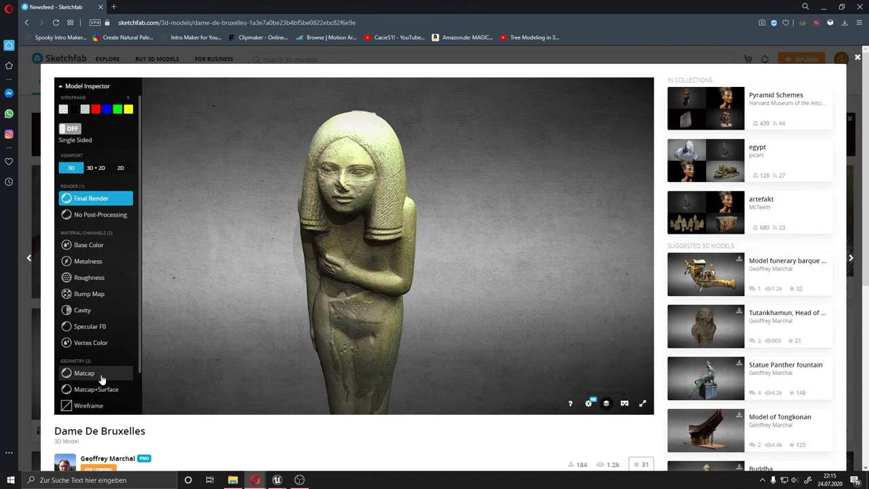
left_click(92, 405)
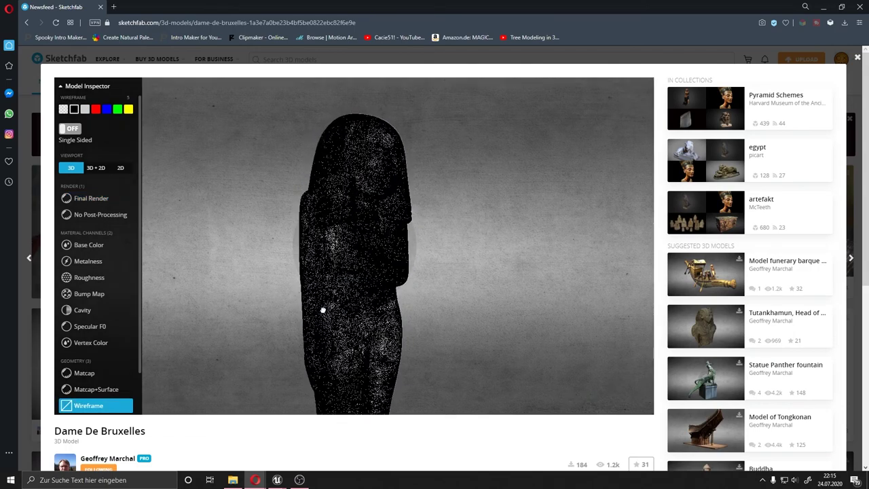
scroll(662, 305, "down", 2)
scroll(658, 311, "up", 3)
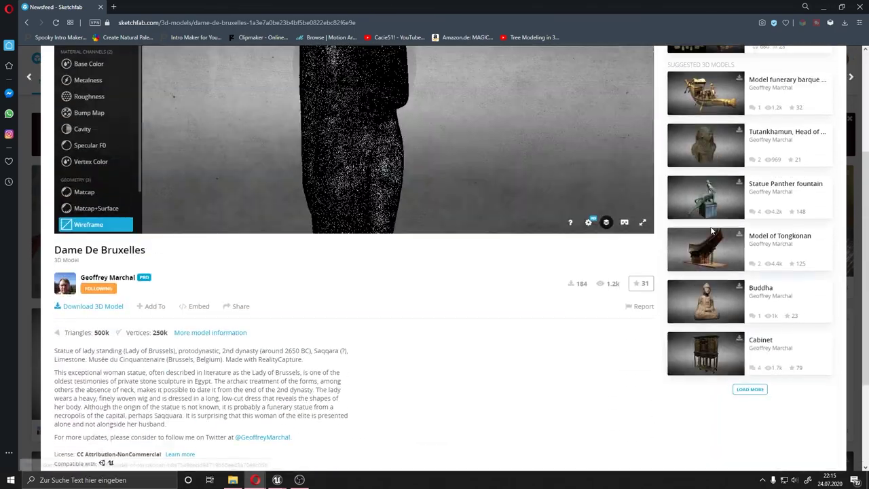
Open Model of Tongkonan, orbit it to a frontal view, and switch it to wireframe.
left_click(719, 254)
scroll(586, 336, "down", 1)
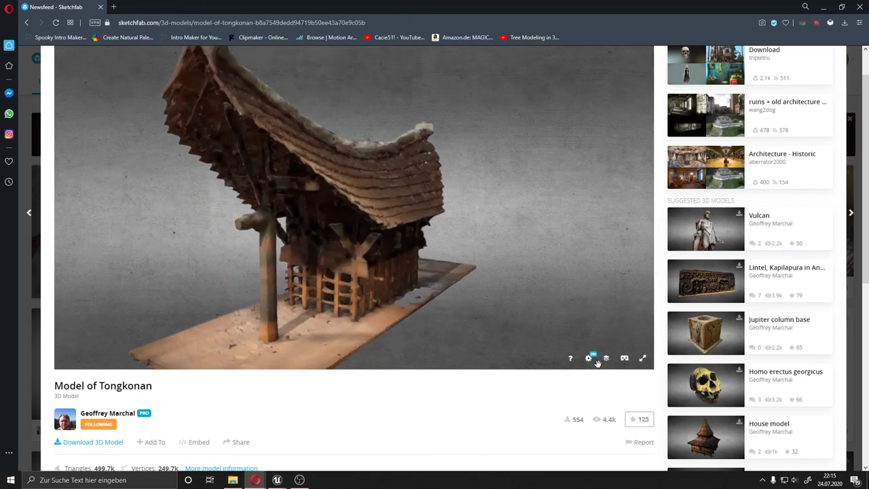
mouse_move(589, 358)
left_mouse_down()
mouse_move(374, 310)
mouse_move(405, 308)
mouse_move(403, 316)
mouse_move(356, 308)
mouse_move(379, 310)
left_mouse_up()
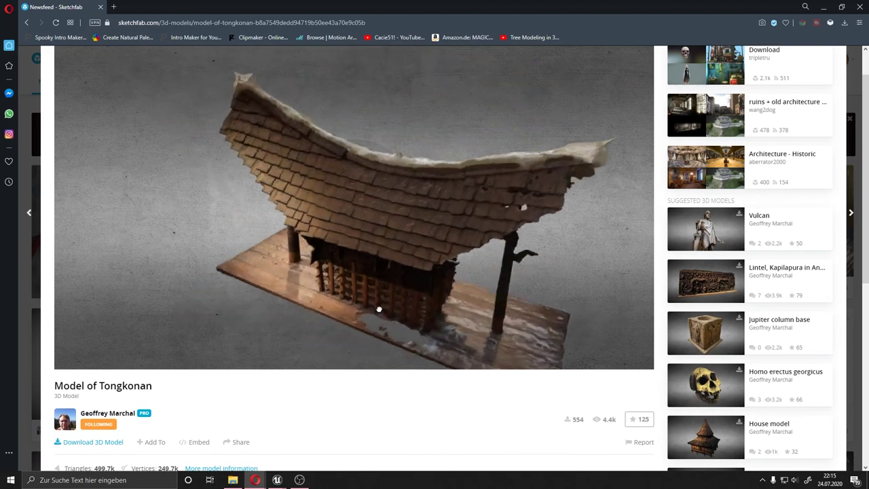
left_click_drag(379, 309, 491, 334)
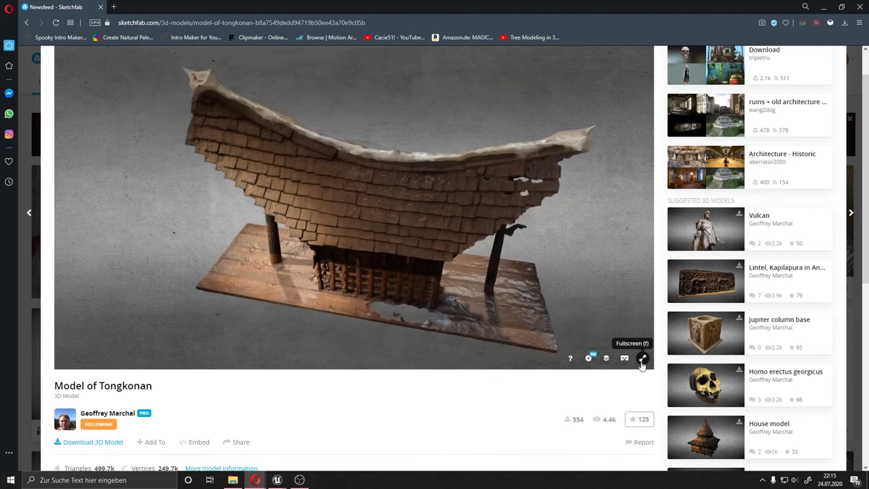
left_click(606, 357)
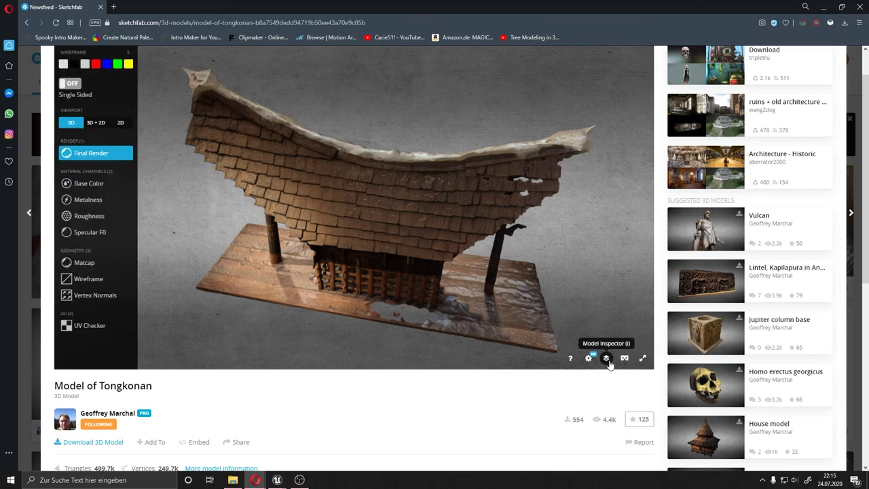
left_click(88, 279)
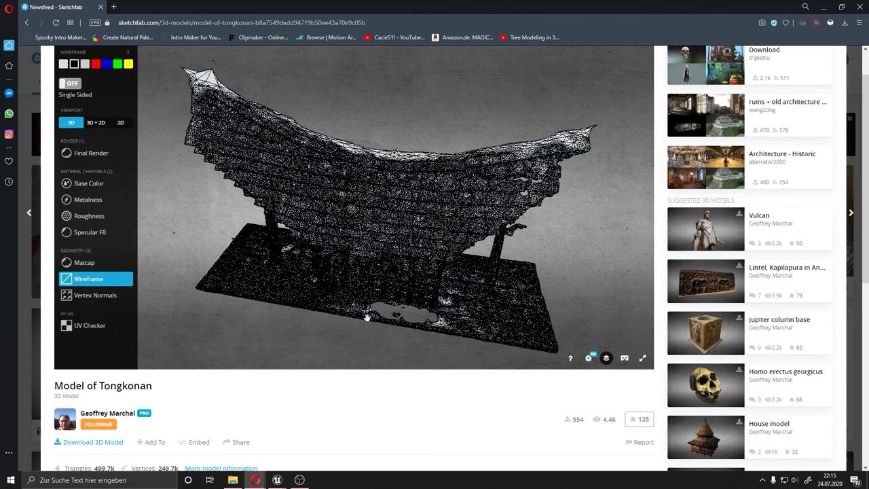
scroll(511, 401, "down", 1)
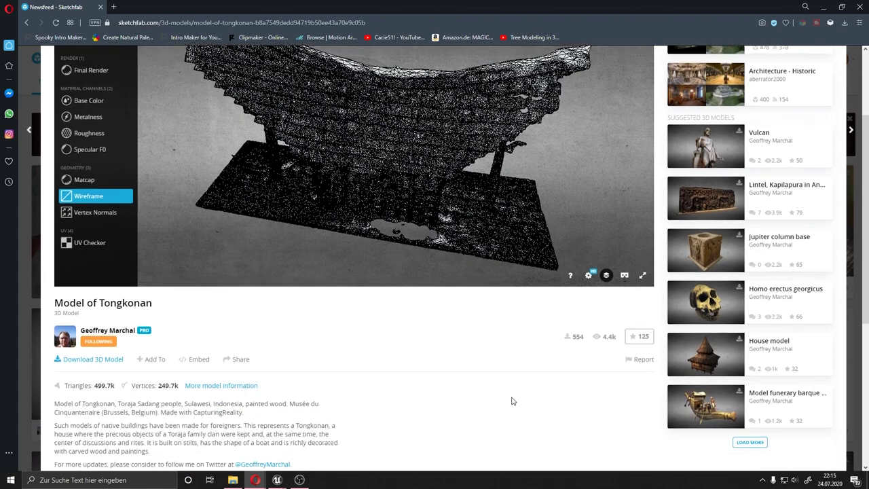
scroll(436, 366, "up", 2)
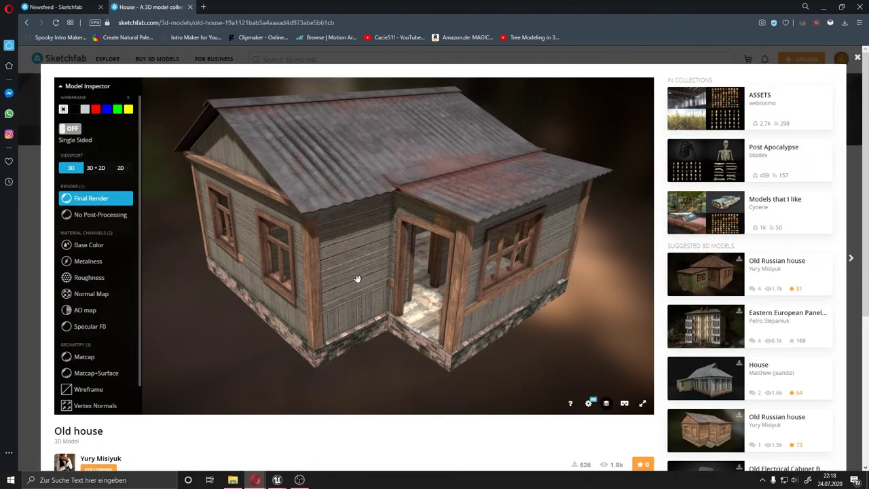
Inspect the Old house as a wireframe from high, low and three-quarter angles.
mouse_move(345, 291)
left_mouse_down()
mouse_move(398, 290)
mouse_move(363, 309)
mouse_move(346, 302)
mouse_move(405, 295)
left_mouse_up()
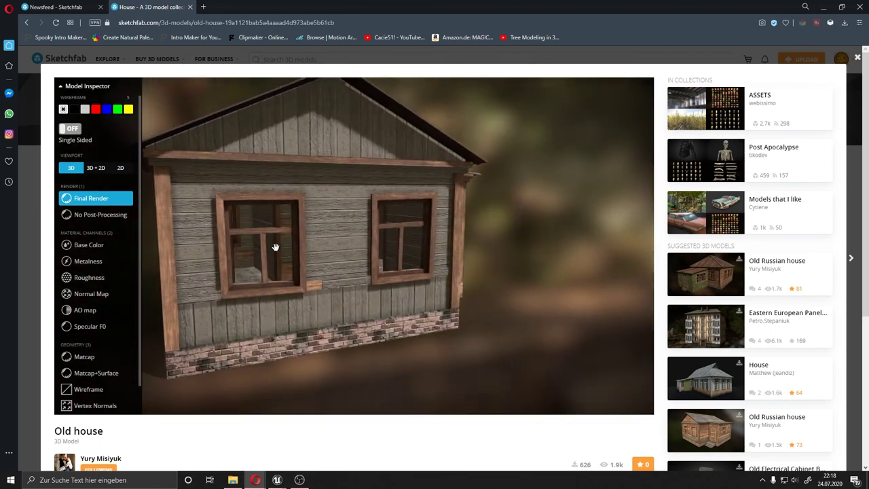
left_click_drag(382, 281, 511, 426)
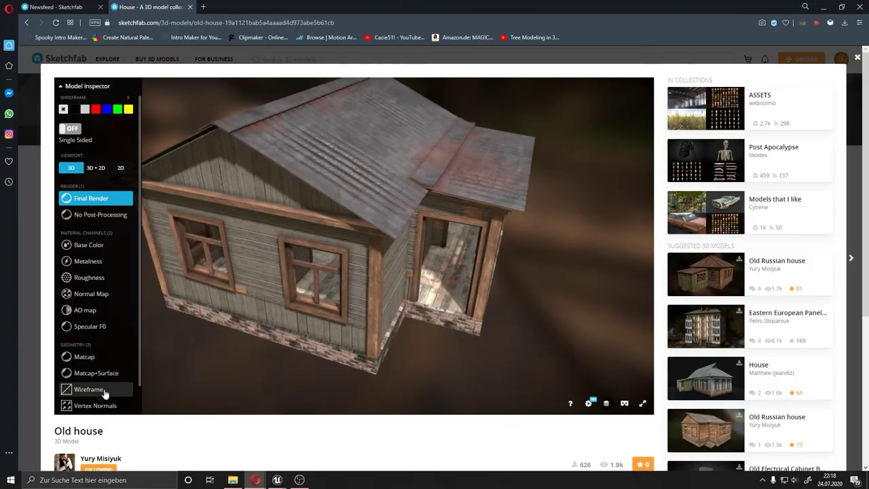
left_click(89, 389)
mouse_move(319, 285)
left_mouse_down()
mouse_move(364, 214)
mouse_move(247, 199)
left_mouse_up()
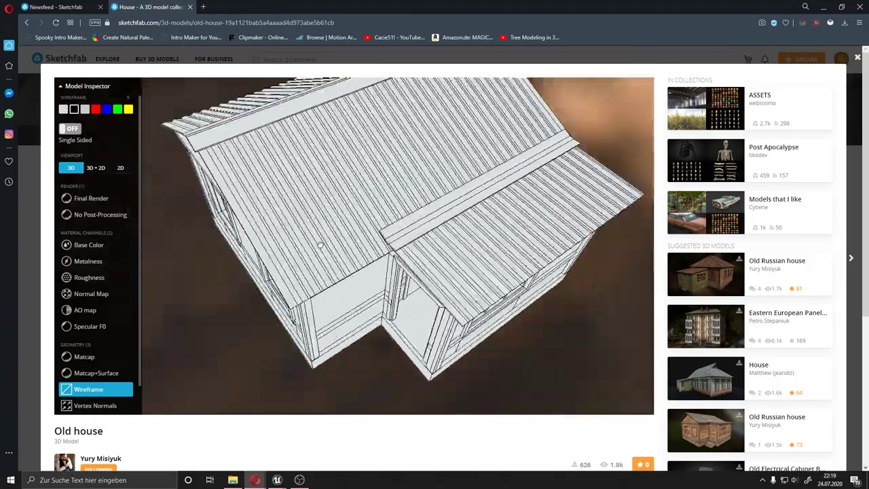
scroll(247, 199, "down", 5)
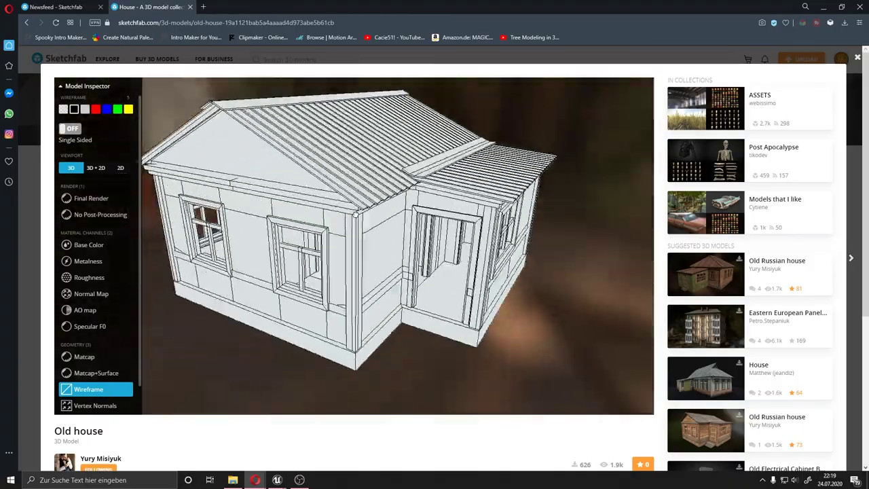
left_click_drag(247, 199, 139, 215)
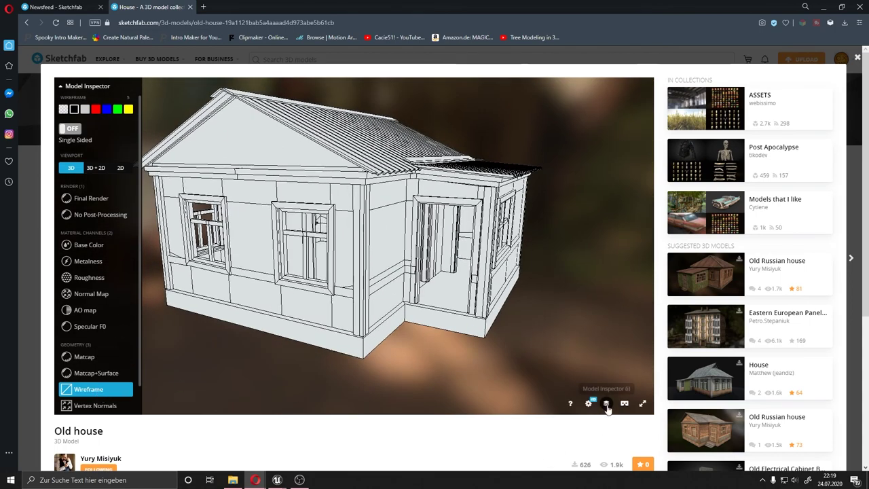
Return the house to Final Render and orbit it to a frontal view.
left_click(106, 200)
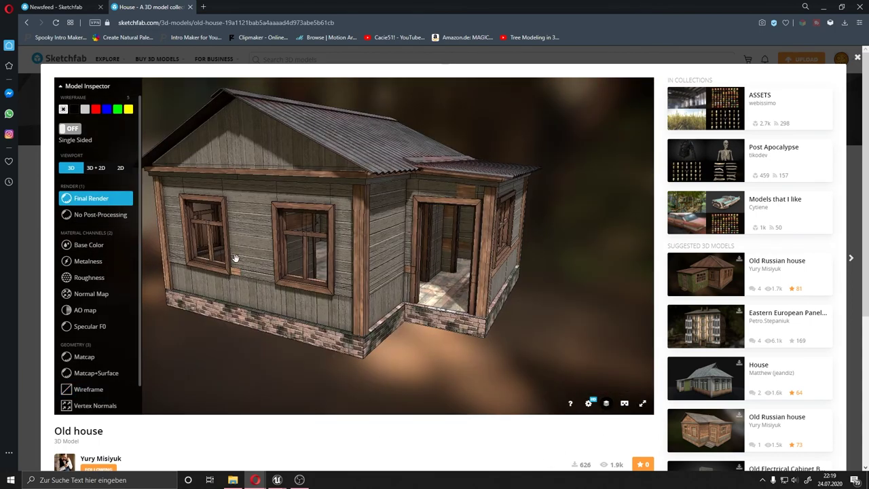
left_click_drag(234, 258, 355, 258)
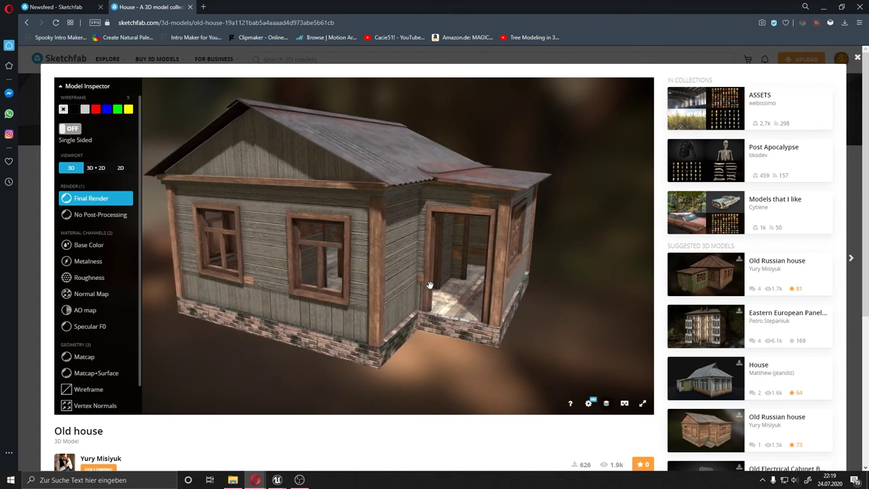
left_click_drag(429, 285, 378, 304)
scroll(465, 435, "down", 3)
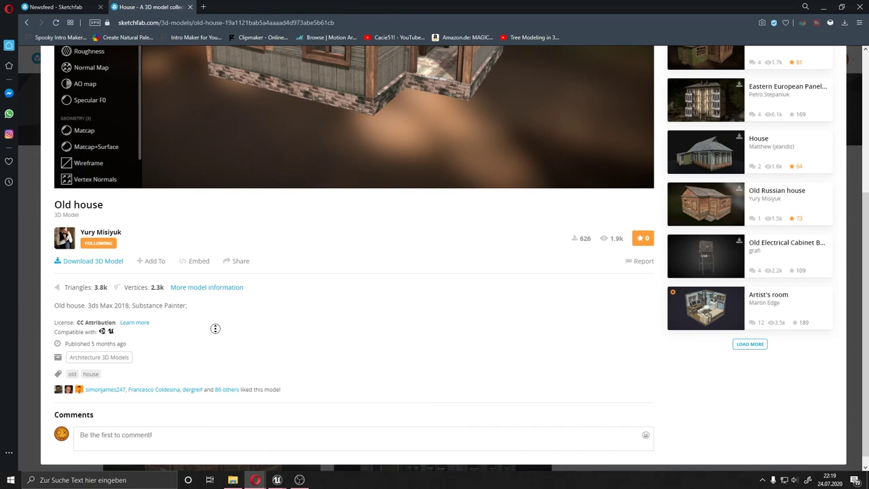
Download the Old house model in its original FBX format as old-house.zip.
scroll(217, 343, "down", 1)
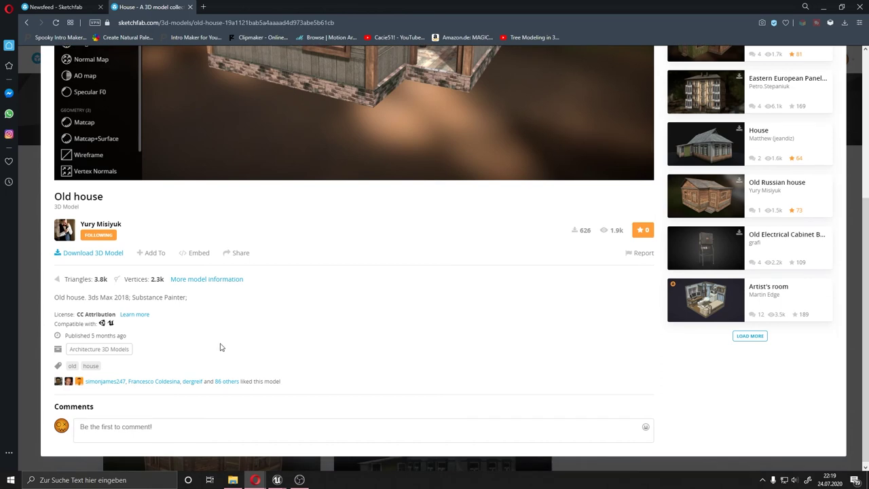
left_click(101, 254)
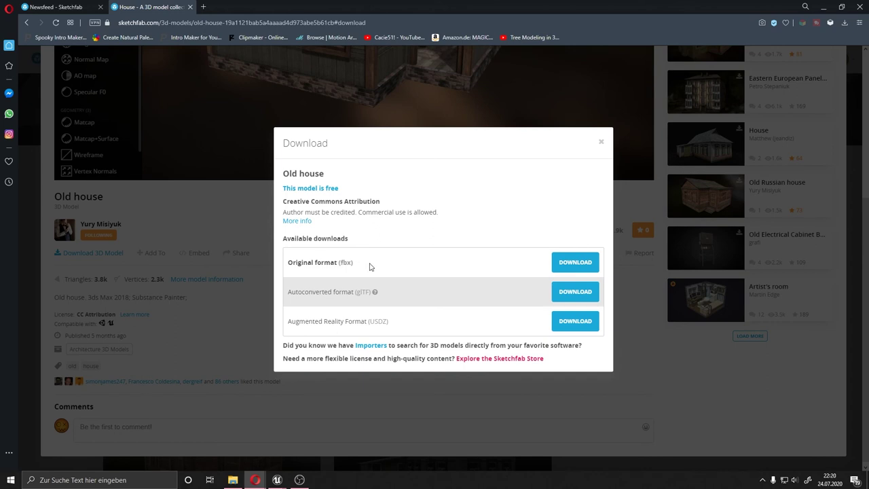
left_click(583, 271)
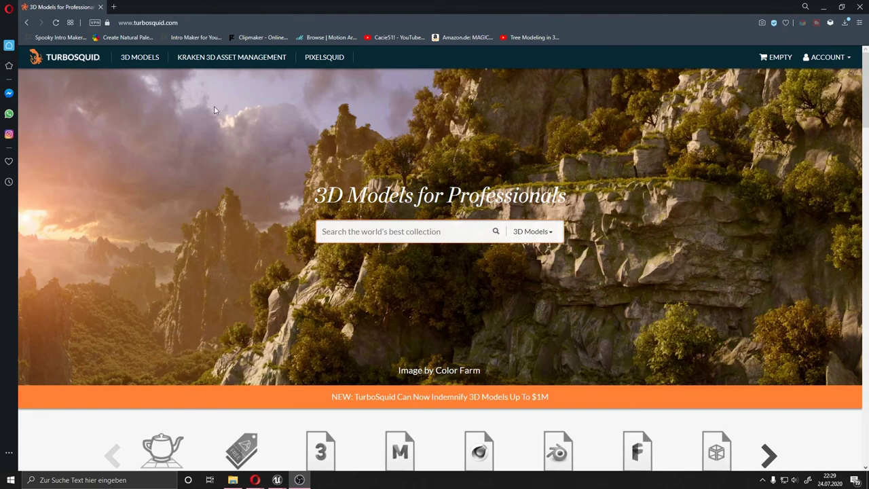
Open TurboSquid's 3D Models catalogue and scroll through the model grid.
left_click(144, 58)
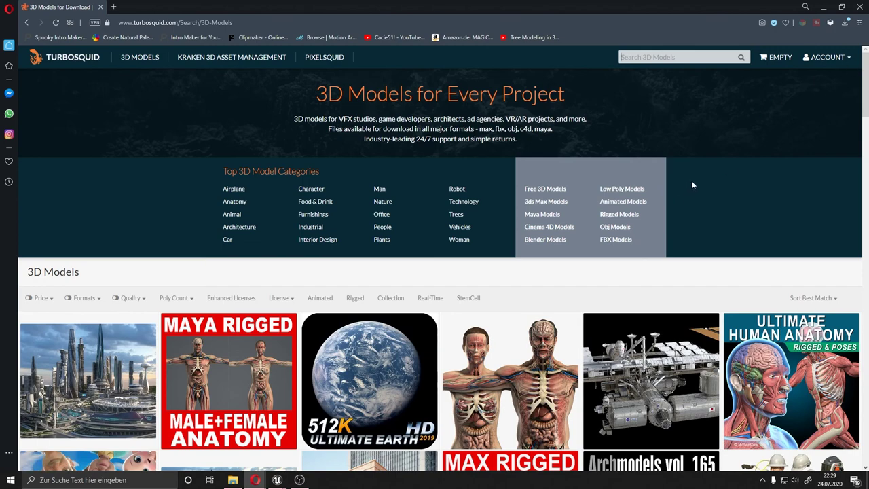
scroll(691, 180, "down", 3)
scroll(692, 185, "down", 2)
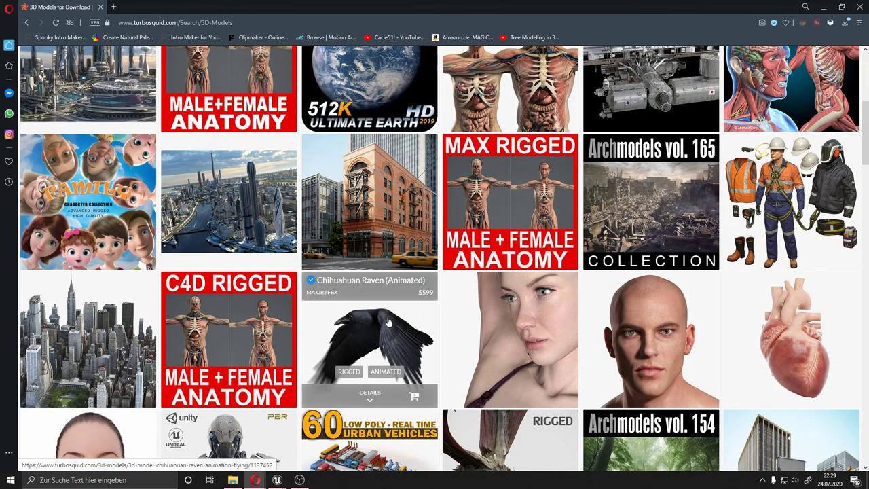
scroll(475, 190, "up", 3)
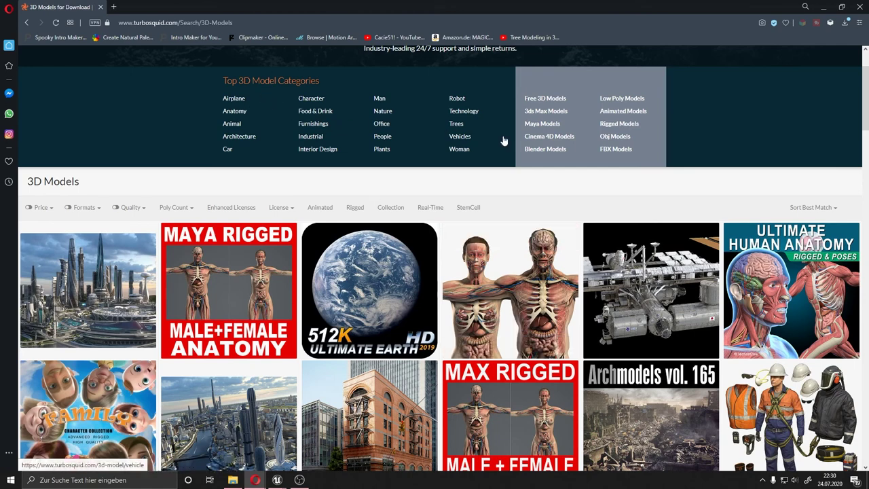
Filter the TurboSquid catalogue to free models only and browse the results.
left_click(41, 207)
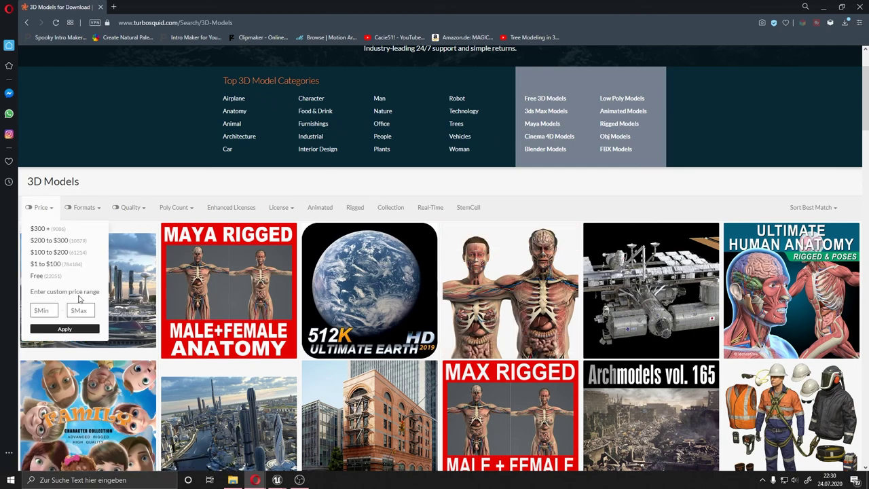
left_click(37, 276)
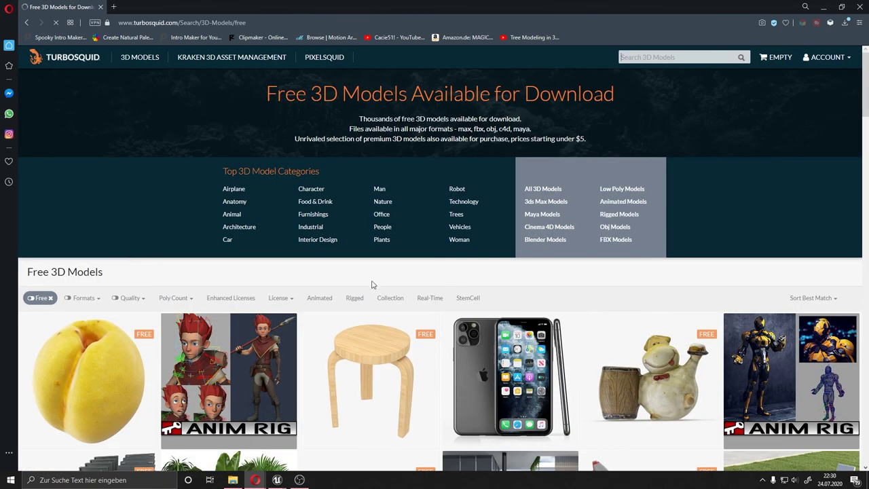
scroll(372, 284, "down", 2)
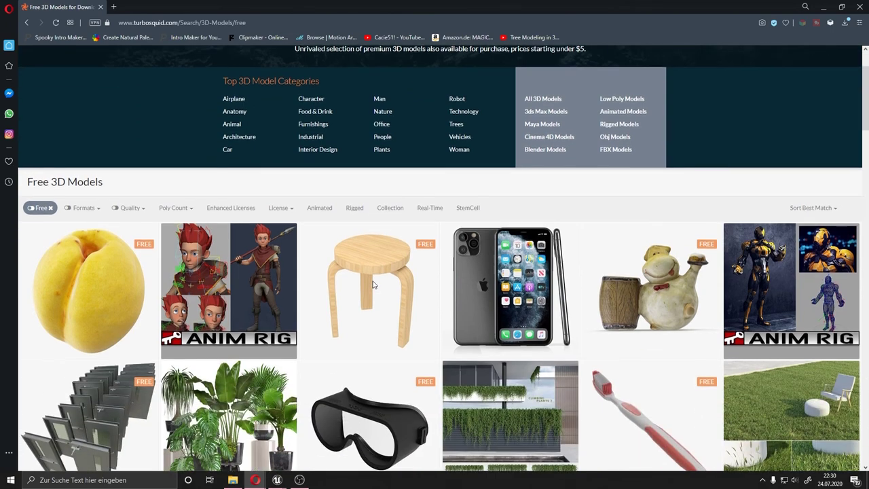
scroll(373, 284, "down", 2)
scroll(373, 285, "down", 1)
scroll(373, 284, "down", 2)
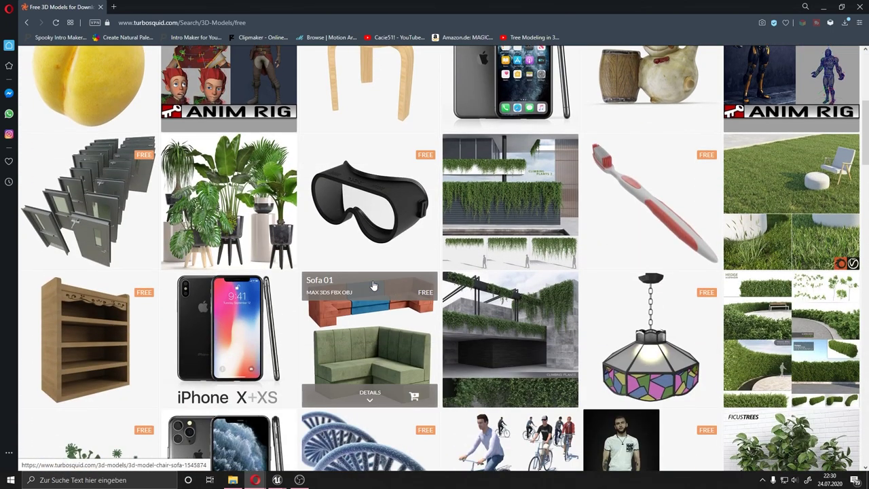
scroll(373, 284, "up", 6)
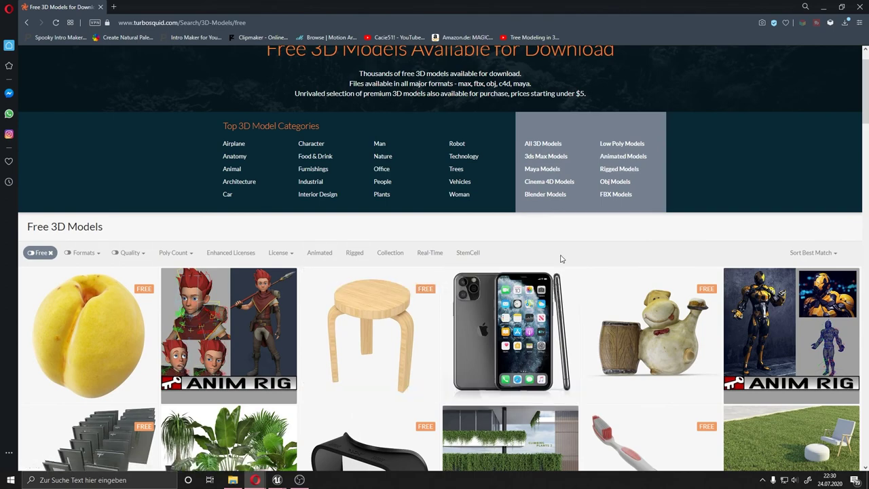
scroll(561, 259, "down", 3)
scroll(561, 259, "down", 2)
scroll(561, 258, "down", 3)
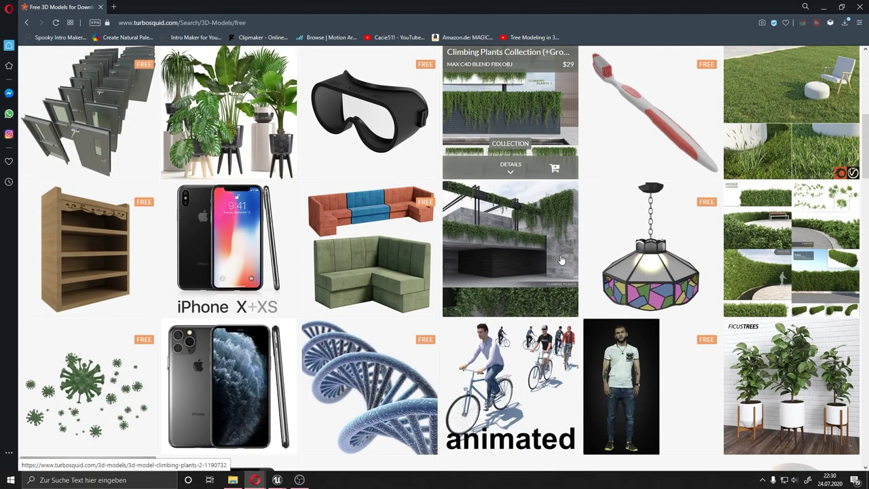
scroll(561, 259, "down", 1)
scroll(561, 259, "down", 1)
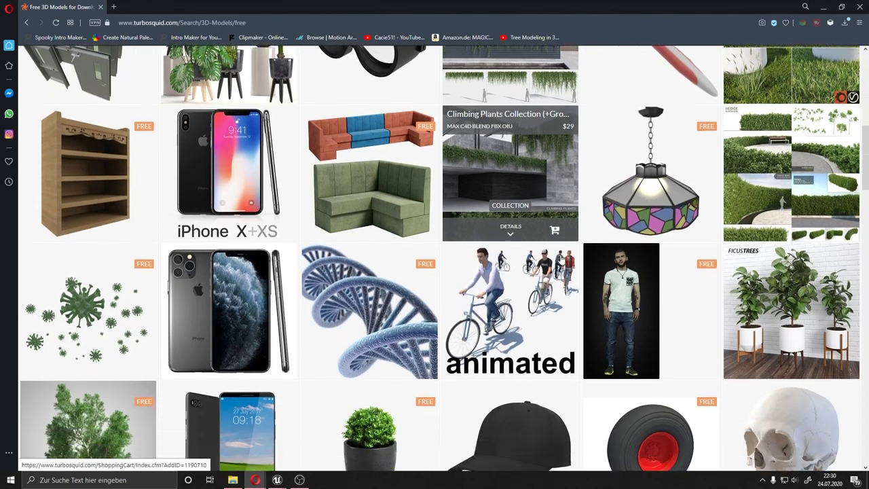
scroll(325, 263, "up", 10)
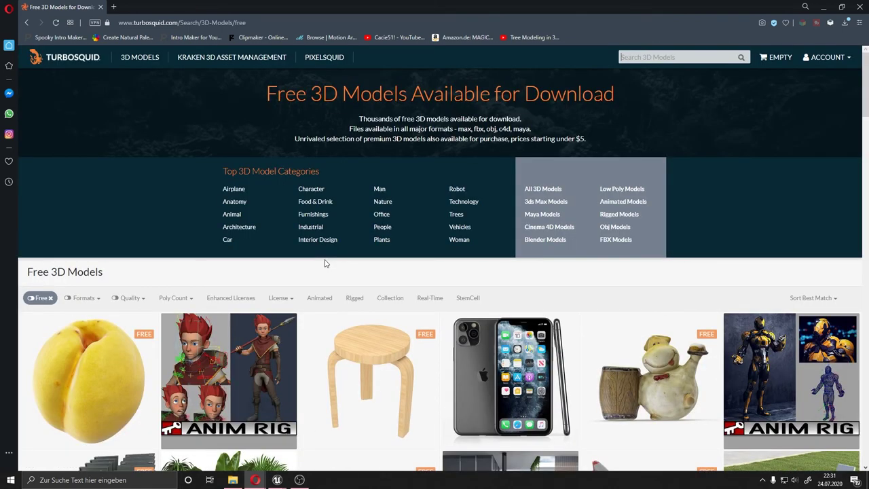
Narrow the free results to FBX models and scroll down to the GameReady Cottage.
left_click(37, 297)
scroll(27, 299, "down", 1)
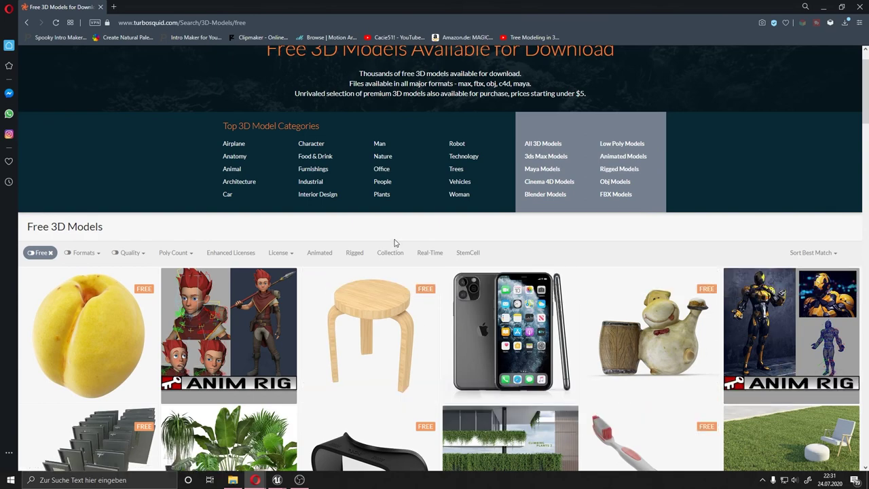
scroll(595, 290, "down", 5)
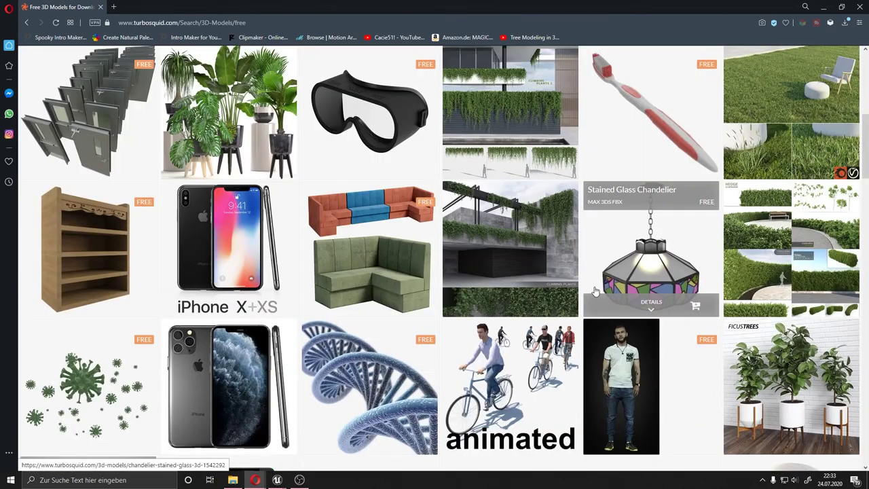
scroll(594, 290, "down", 4)
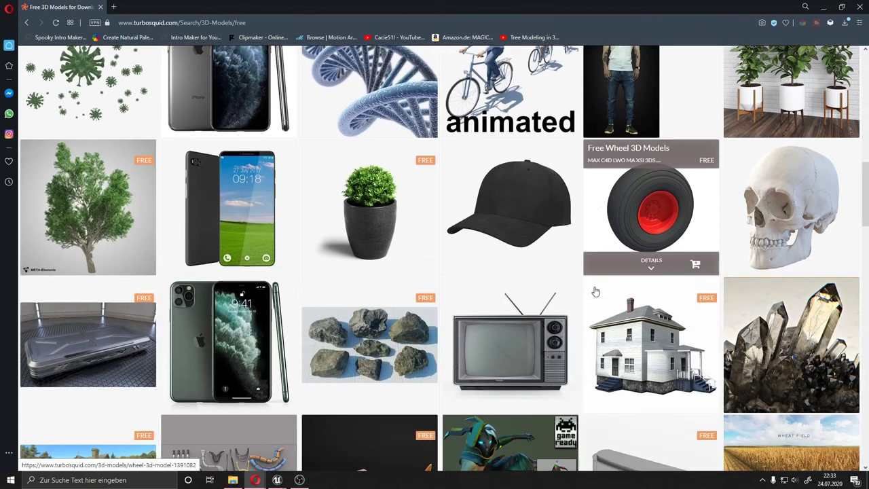
scroll(595, 306, "down", 1)
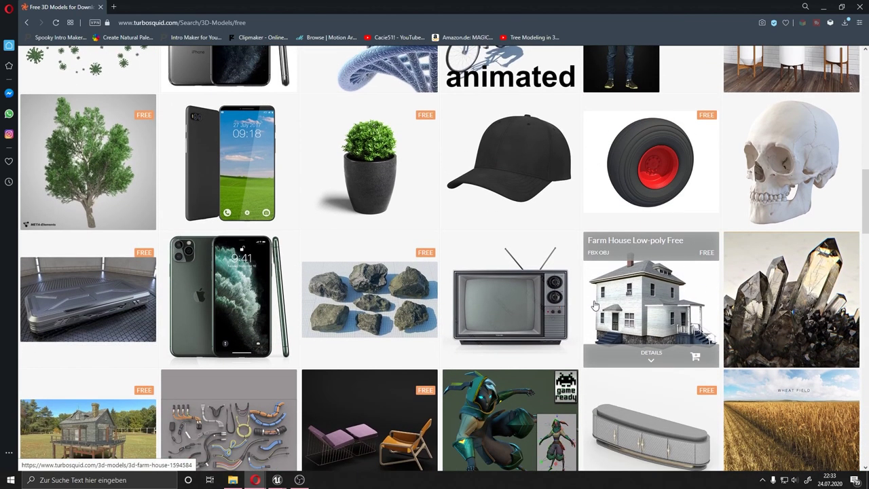
scroll(595, 305, "down", 2)
scroll(595, 306, "down", 2)
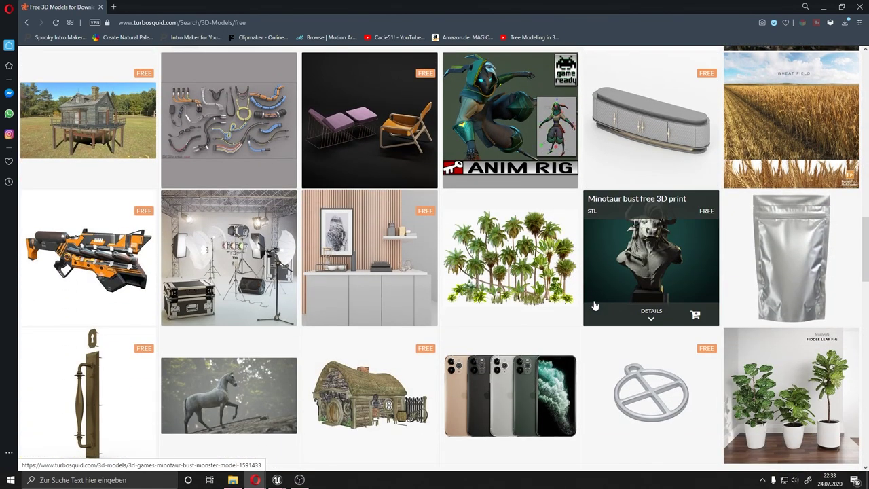
scroll(595, 305, "down", 1)
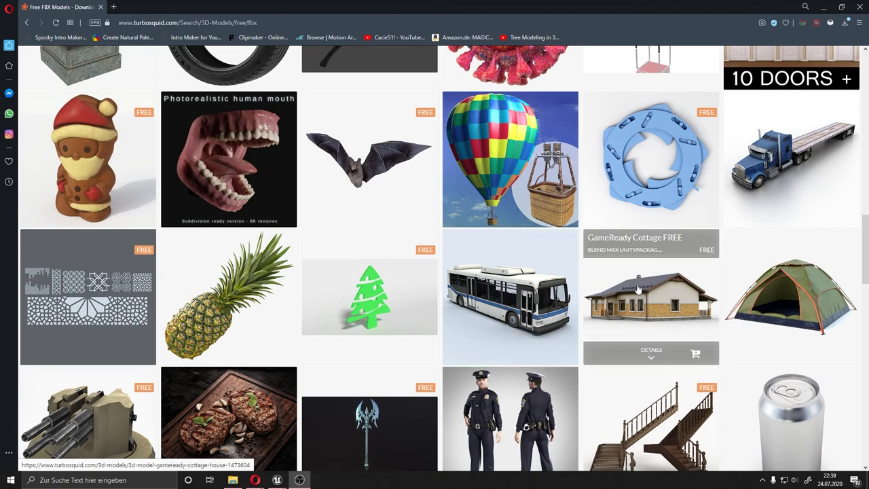
Open GameReady Cottage, view its specification and turntable previews, and download it free.
left_click(638, 288)
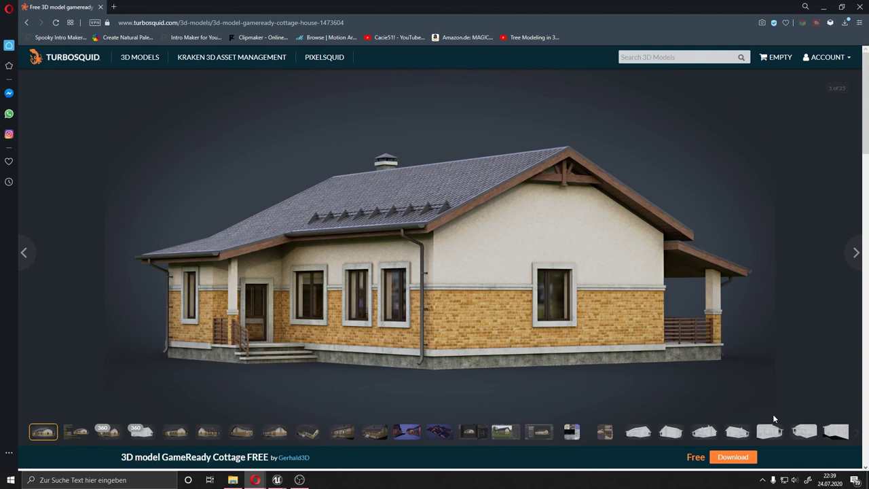
left_click(73, 438)
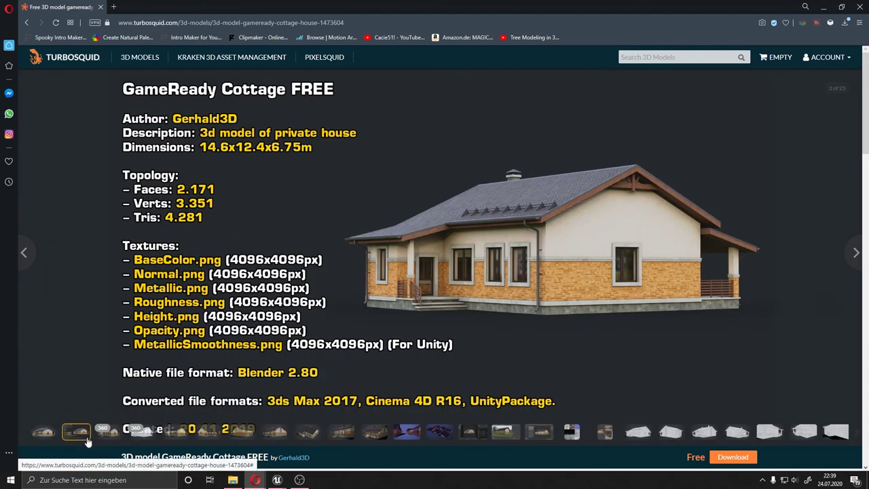
left_click(110, 438)
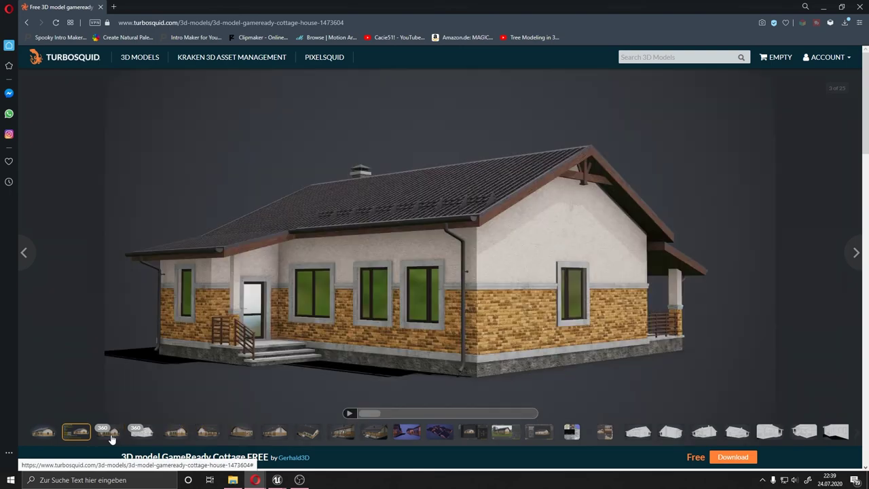
left_click(153, 436)
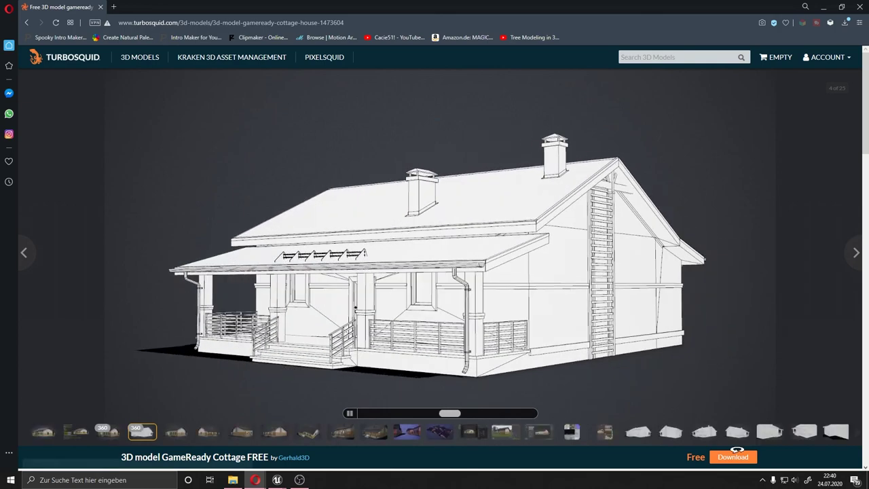
left_click(746, 458)
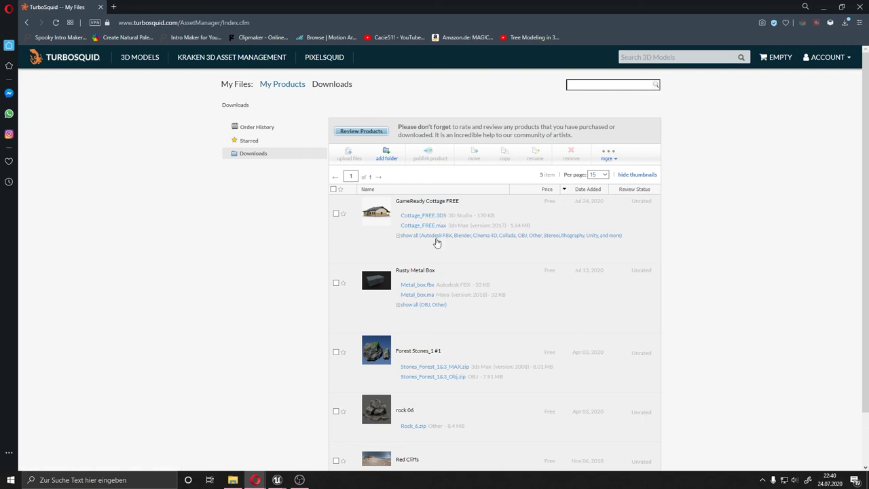
Show all formats for GameReady Cottage FREE, then download Cottage_FREE.fbx and Cottage_FREE_Textures.rar.
left_click(398, 236)
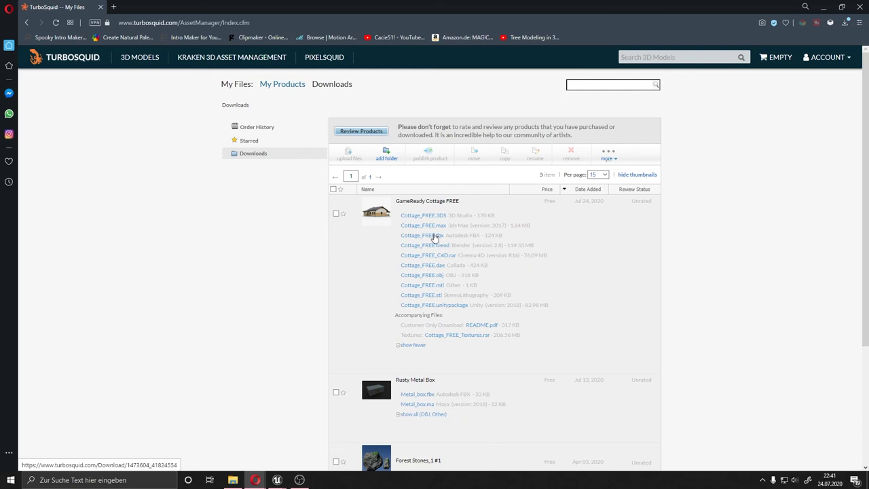
left_click(435, 238)
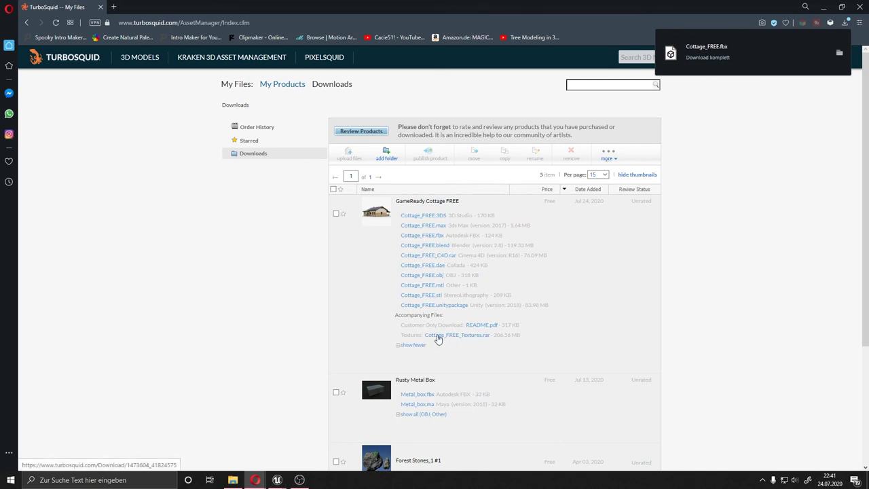
left_click(476, 341)
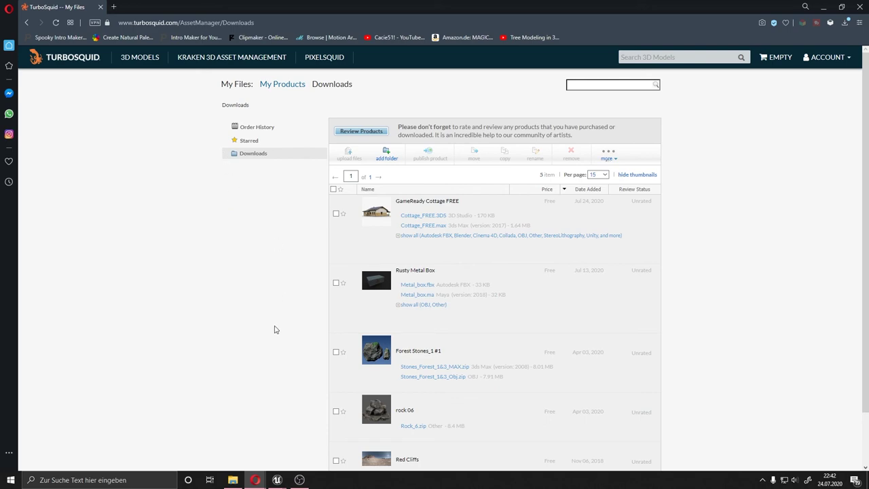
Check the Downloads folder in File Explorer for the new Cottage_FREE files.
left_click(232, 480)
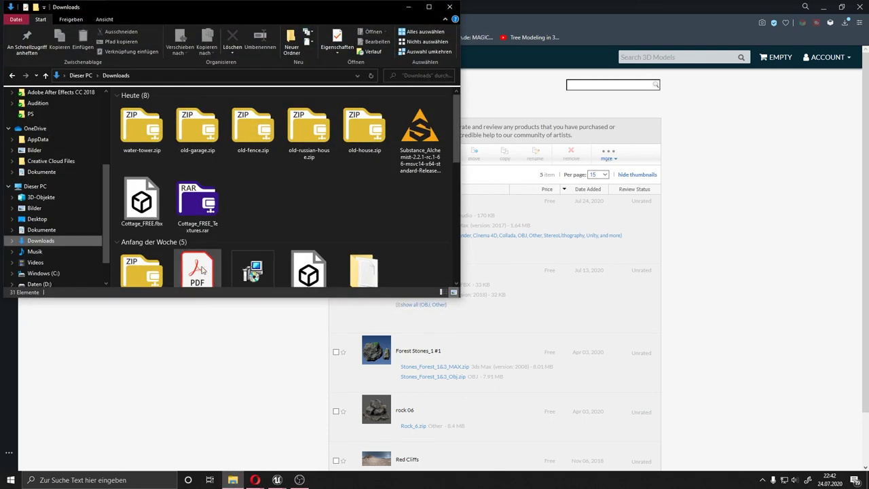
left_click(142, 128)
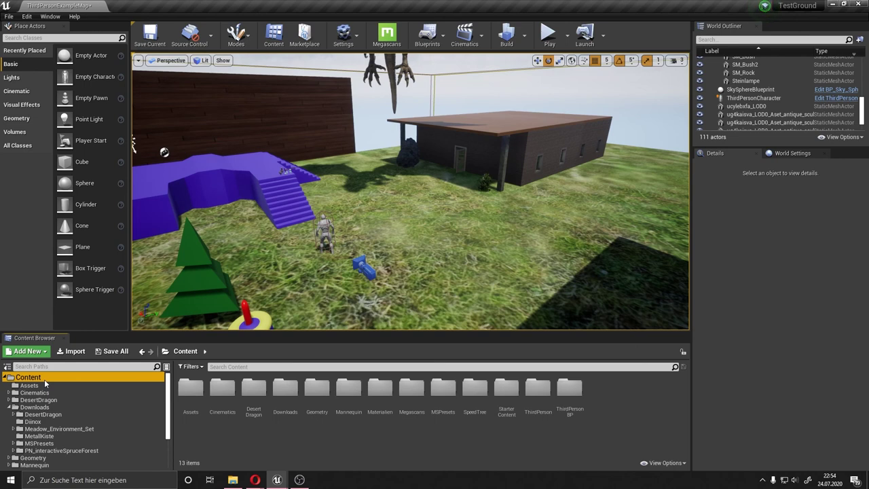
Drag the BeanBotxx creature from Downloads > Dinox into the level and bring the view close to it.
left_click(87, 415)
left_click(77, 422)
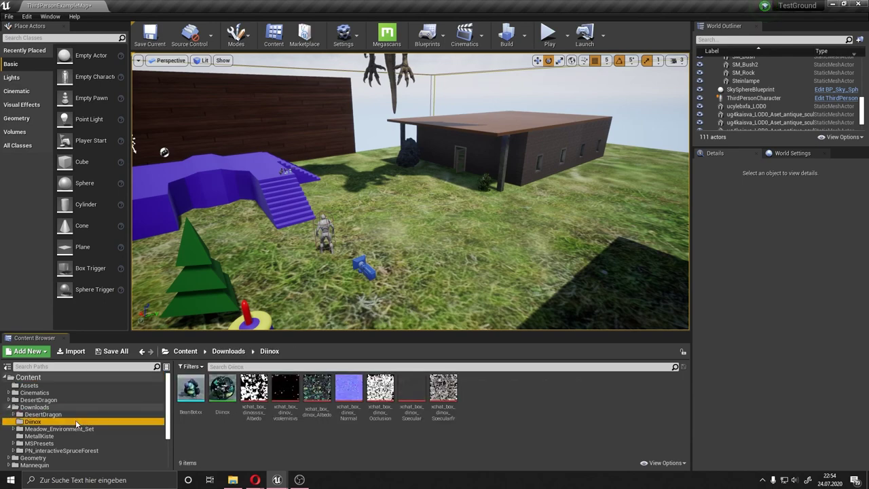
left_click_drag(191, 388, 392, 206)
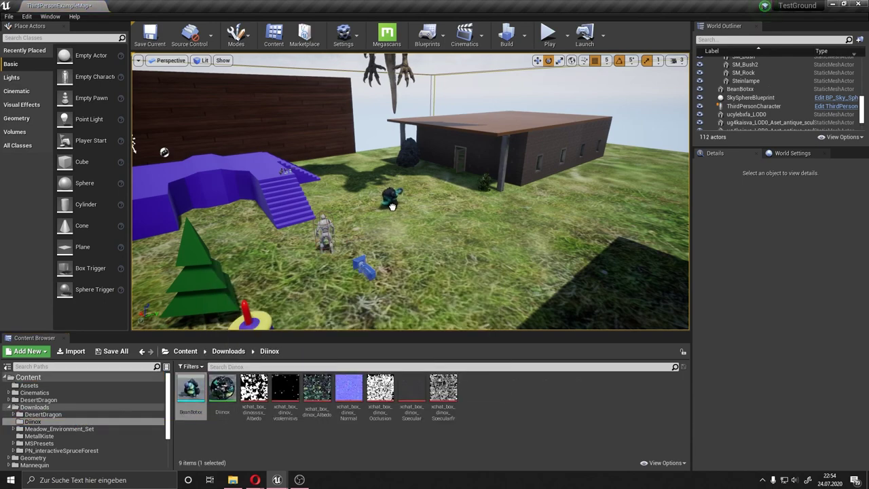
mouse_move(391, 206)
right_mouse_down()
mouse_move(380, 223)
mouse_move(375, 420)
right_mouse_up()
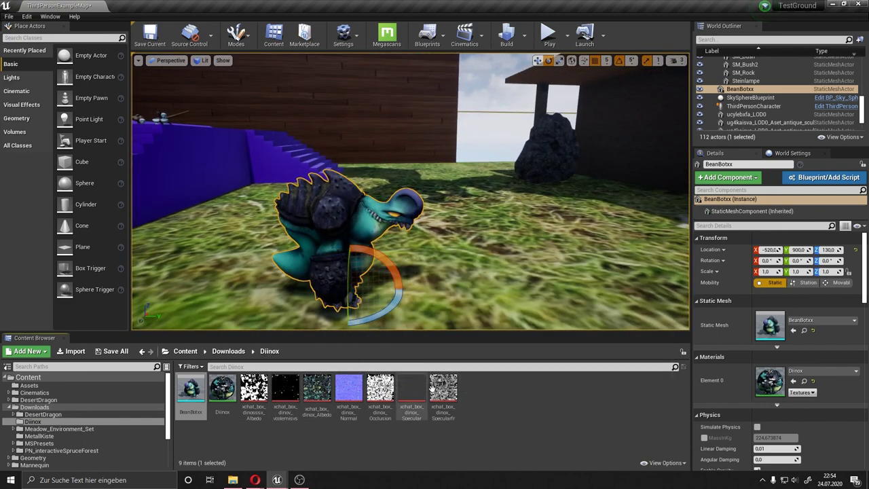
Open the Diinox material beside the level, delete all its texture nodes, and save it.
double_click(221, 388)
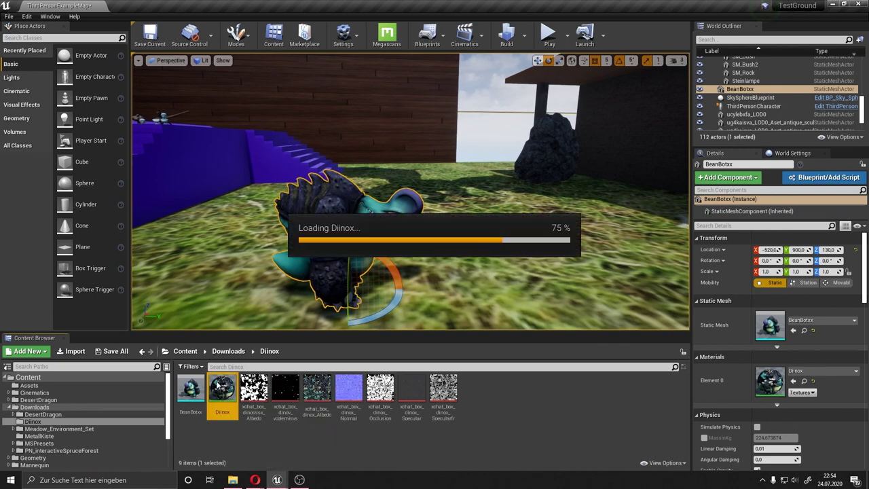
left_click_drag(391, 174, 570, 23)
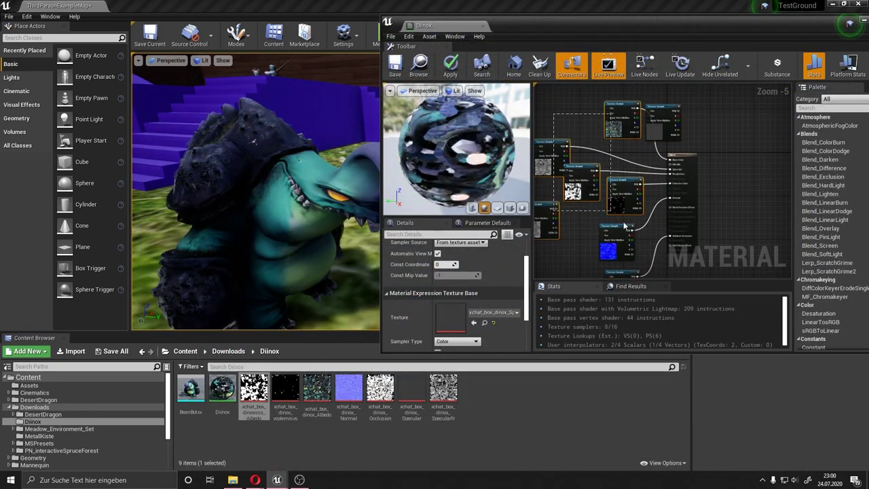
left_click_drag(623, 225, 644, 273)
left_click_drag(654, 229, 662, 267)
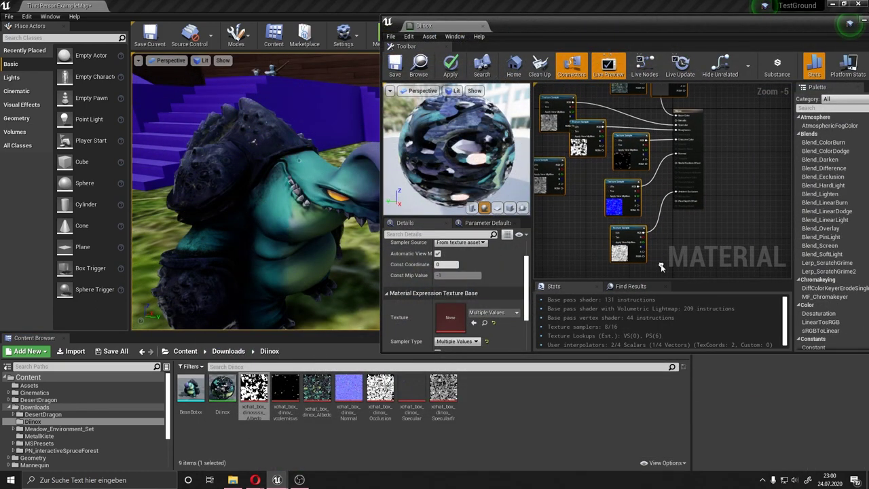
key("Delete")
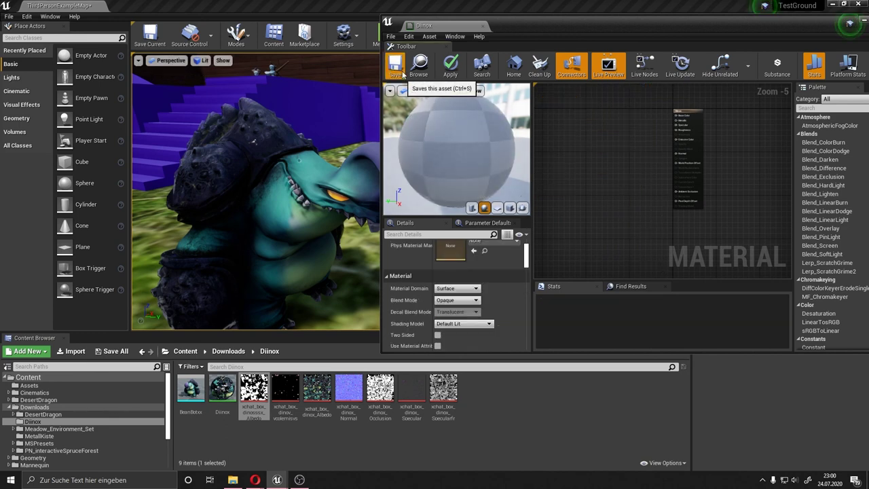
left_click(402, 74)
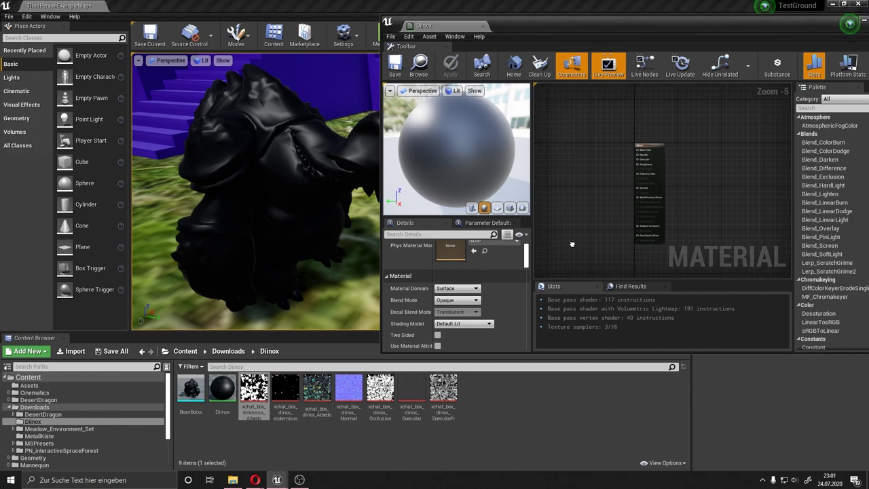
scroll(583, 223, "up", 1)
scroll(581, 226, "up", 2)
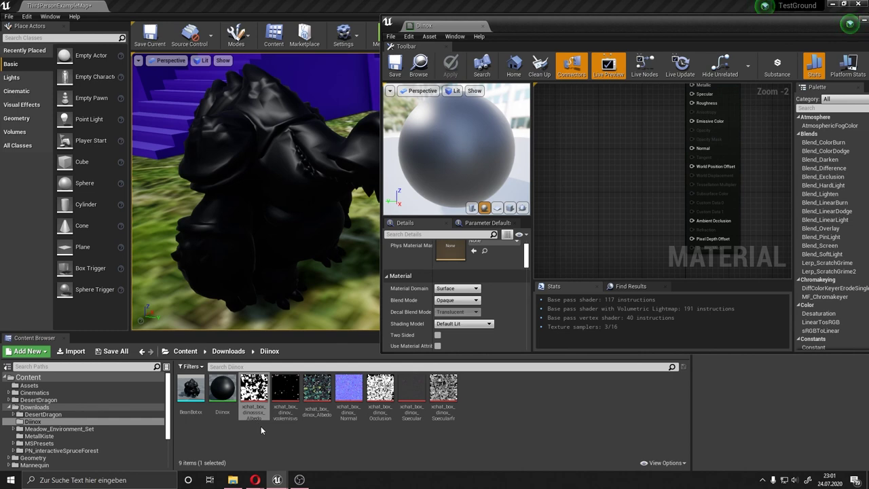
Wire the albedo texture's RGB into Base Color, save and apply, then orbit around the creature.
mouse_move(261, 425)
left_mouse_down()
mouse_move(585, 170)
mouse_move(597, 142)
mouse_move(669, 145)
left_mouse_up()
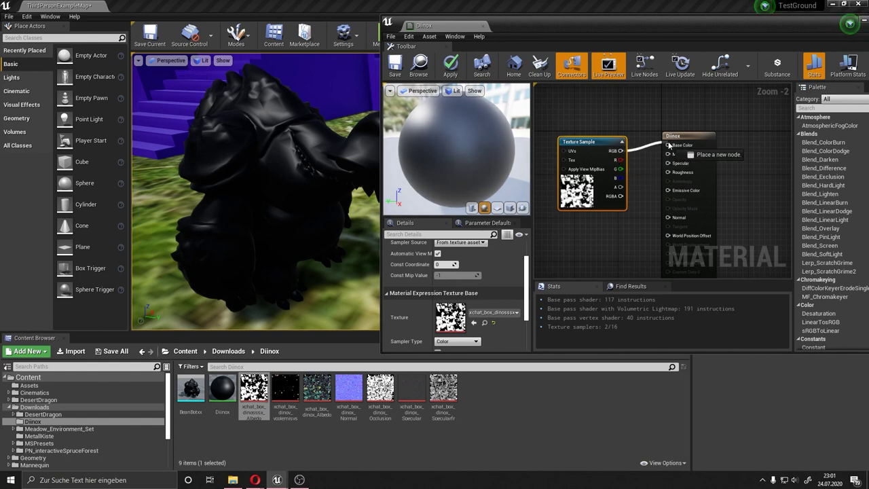
left_click_drag(578, 143, 584, 122)
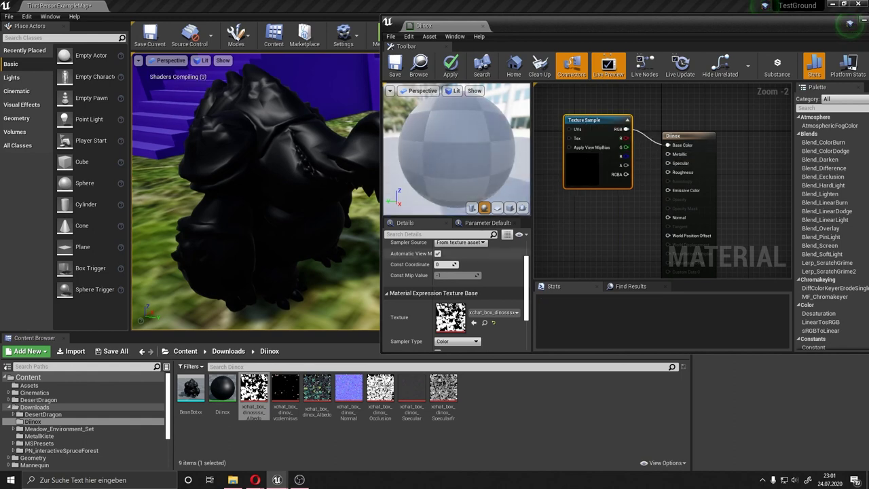
left_click(144, 44)
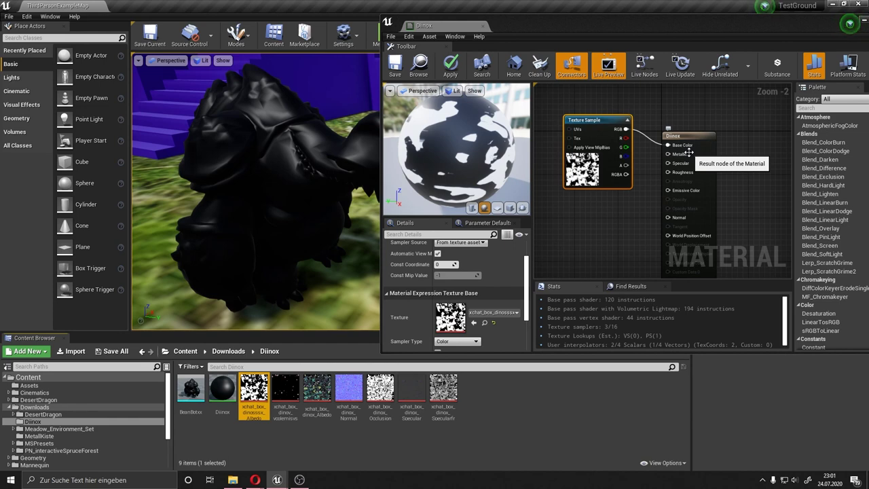
left_click(450, 66)
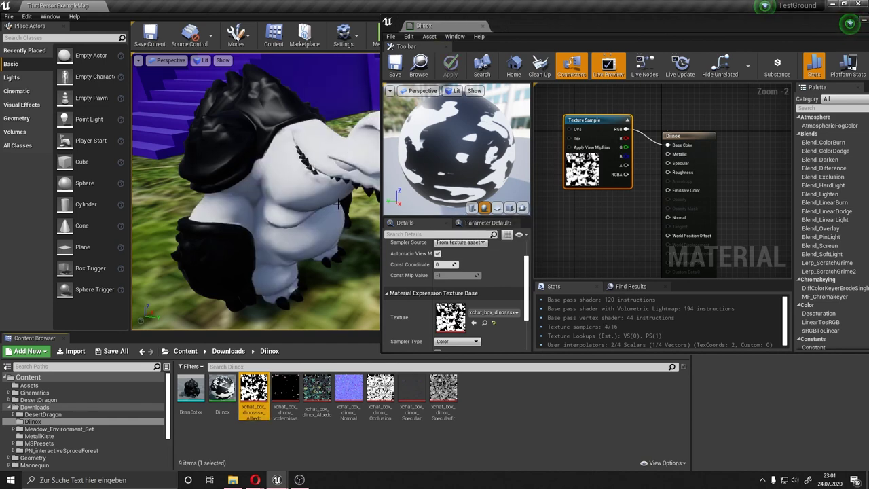
mouse_move(281, 188)
left_mouse_down("alt")
mouse_move(317, 213)
mouse_move(311, 199)
left_mouse_up("alt")
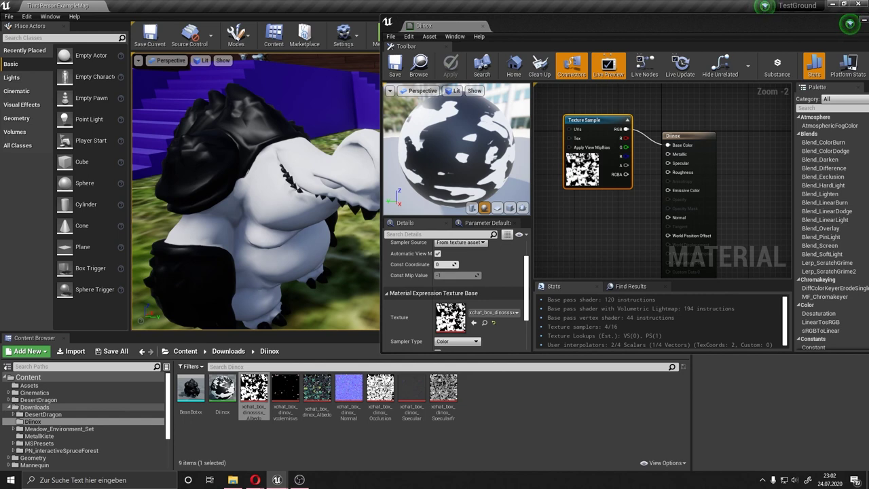
left_click_drag(311, 199, 337, 202, "alt")
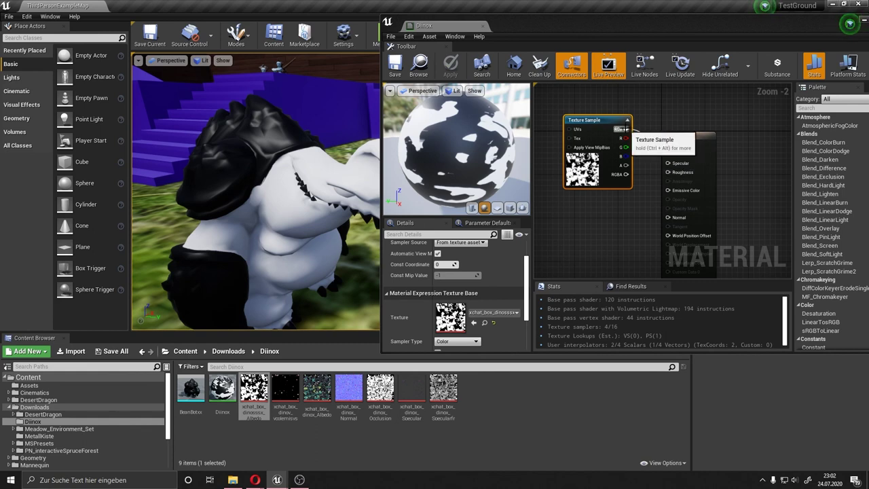
Rewire the pattern texture's RGB from Base Color to Specular and move its node down-left.
left_click_drag(620, 129, 670, 164)
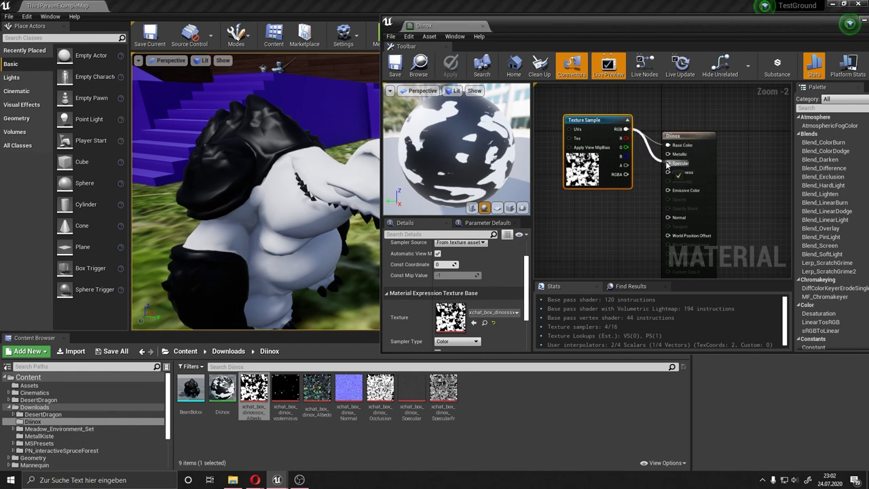
left_click(653, 141)
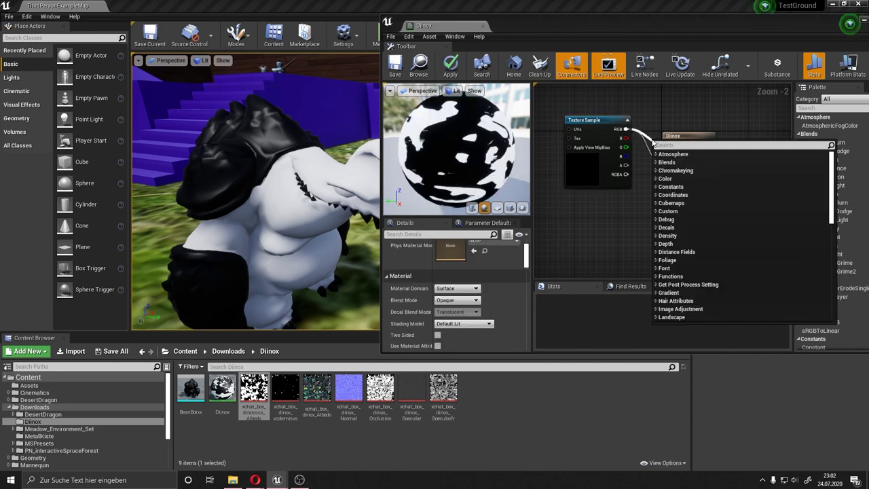
left_click(650, 143)
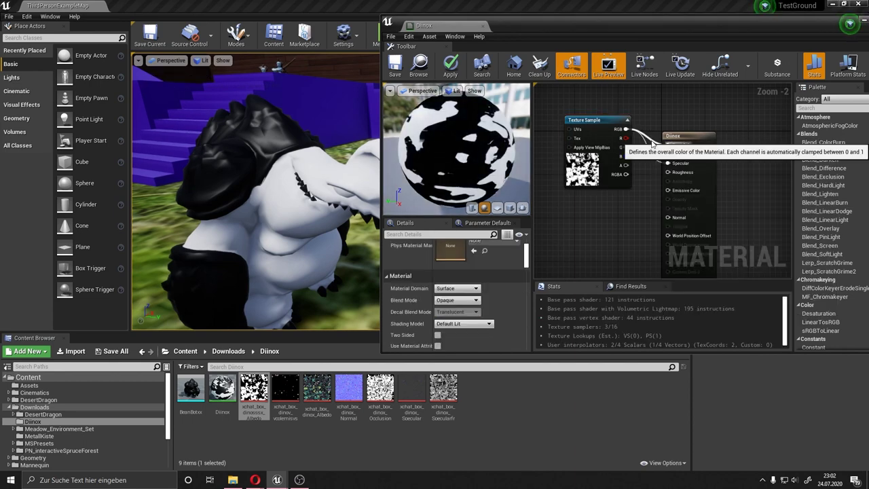
left_click_drag(585, 127, 573, 144)
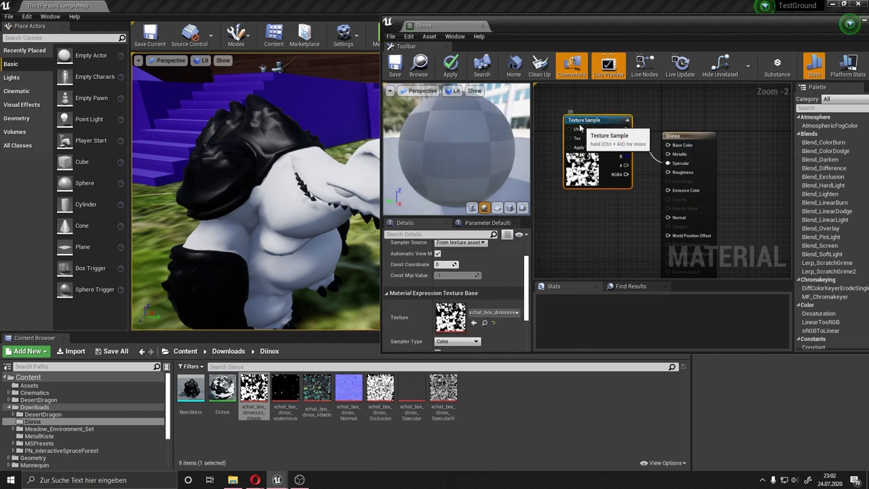
Add the emissive texture sample to the graph, wire it in, and save the material.
left_click(290, 420)
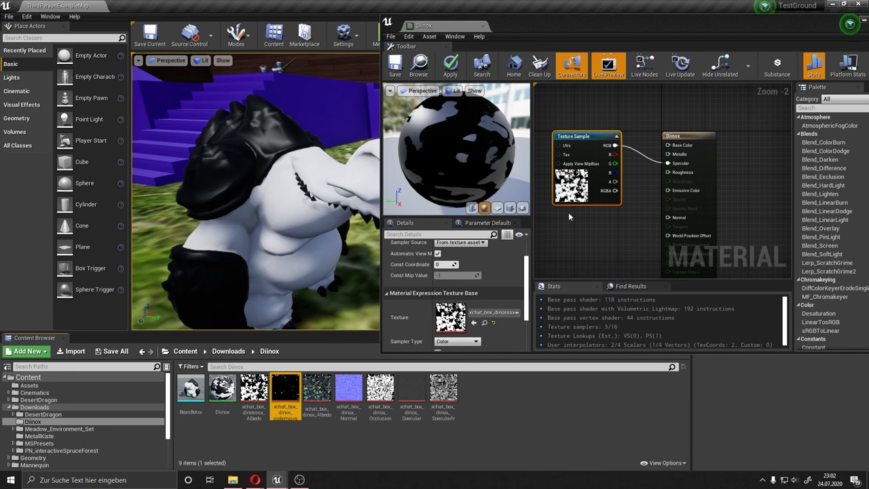
right_click_drag(568, 212, 576, 197)
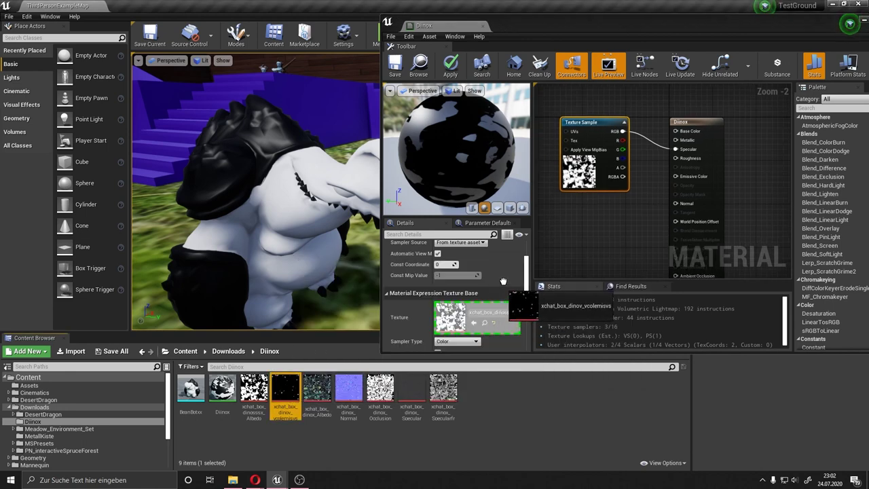
left_click_drag(289, 399, 570, 226)
left_click_drag(631, 236, 676, 132)
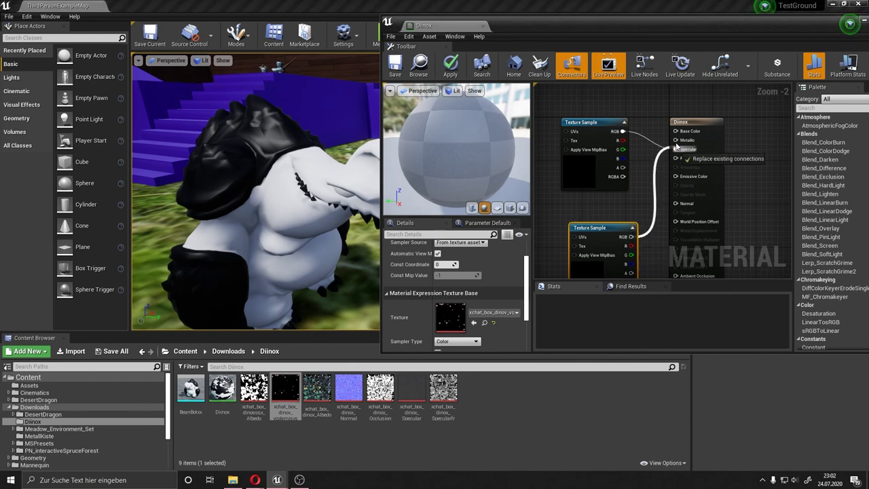
left_click(392, 68)
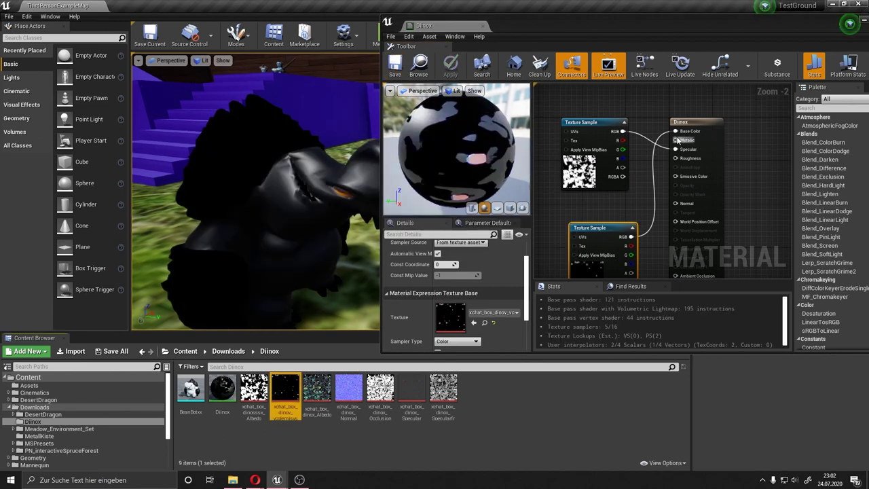
left_click_drag(288, 179, 352, 184, "alt")
Move the emissive texture's wire to Emissive Color, undo the stray reroute point, and shift the node left.
mouse_move(631, 236)
left_mouse_down()
mouse_move(675, 207)
mouse_move(675, 177)
left_mouse_up()
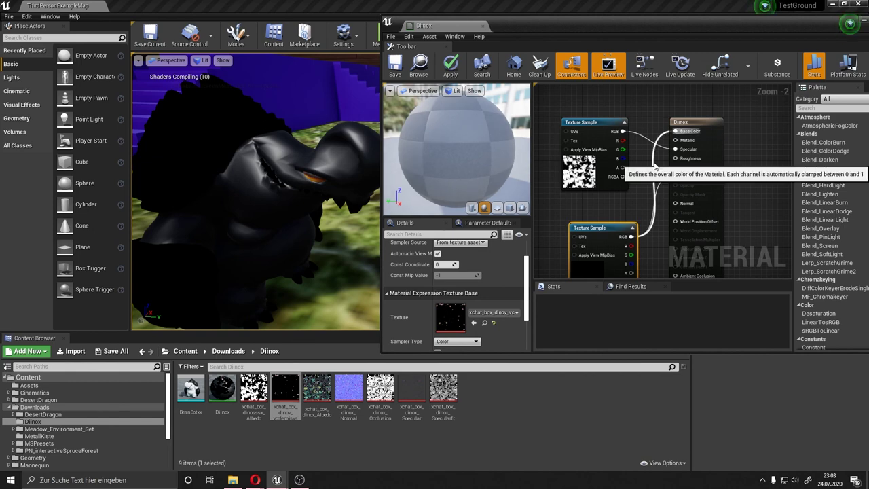
double_click(652, 163)
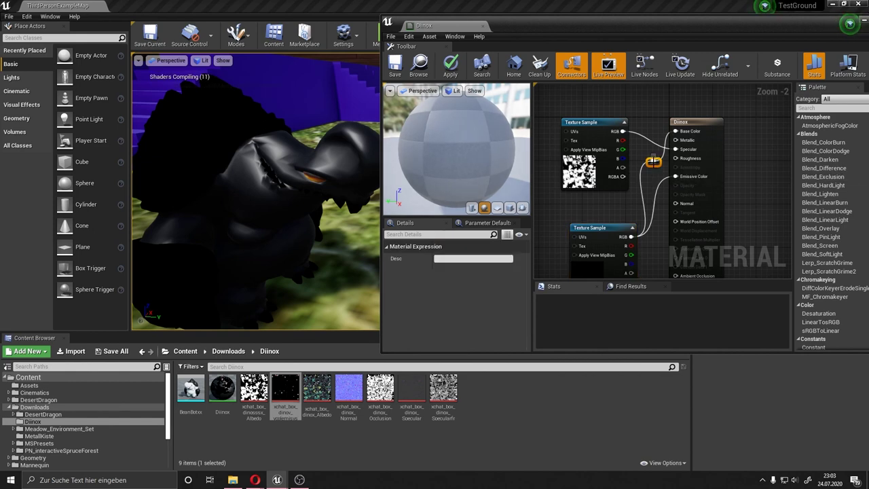
key("ctrl+z")
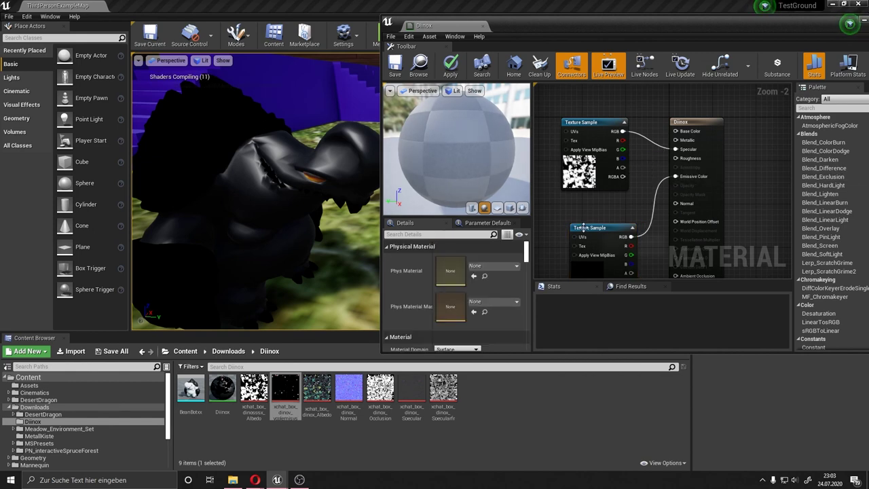
left_click_drag(582, 228, 555, 209)
left_click(318, 391)
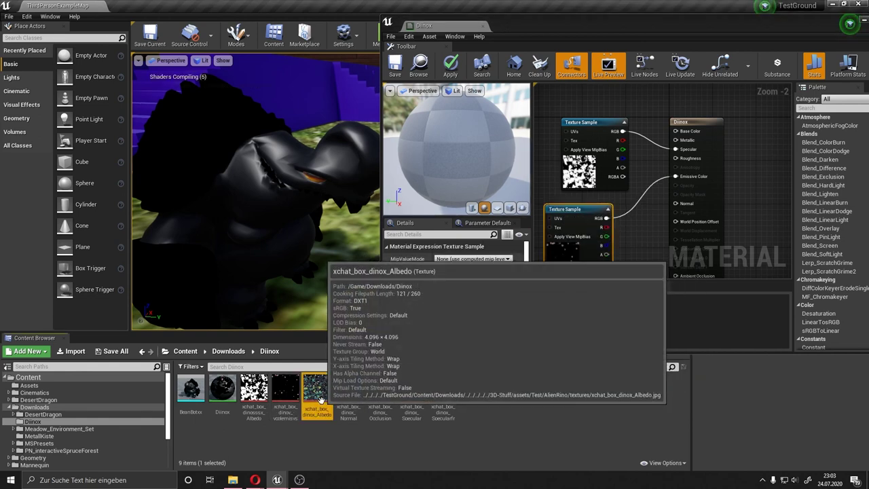
Add the xchat_box_dinox_Albedo texture sample and arrange the nodes clear of the output node.
left_click_drag(319, 390, 639, 130)
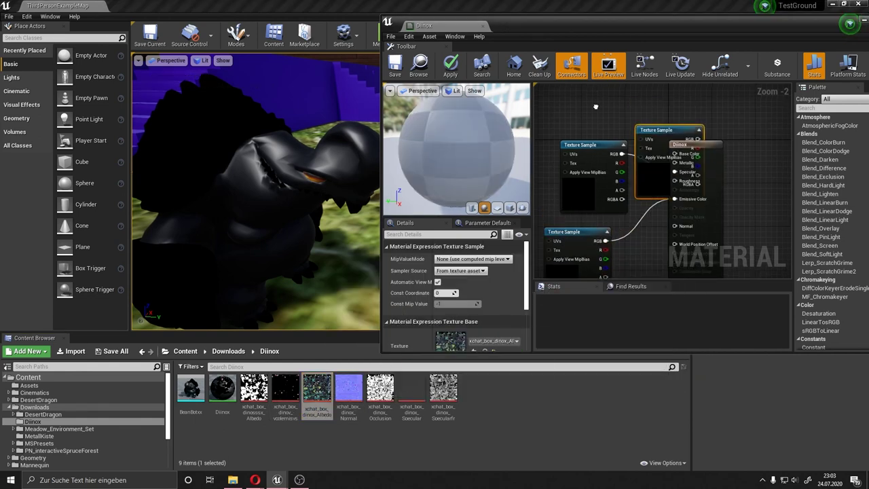
right_click_drag(595, 106, 604, 167)
left_click_drag(678, 183, 623, 149)
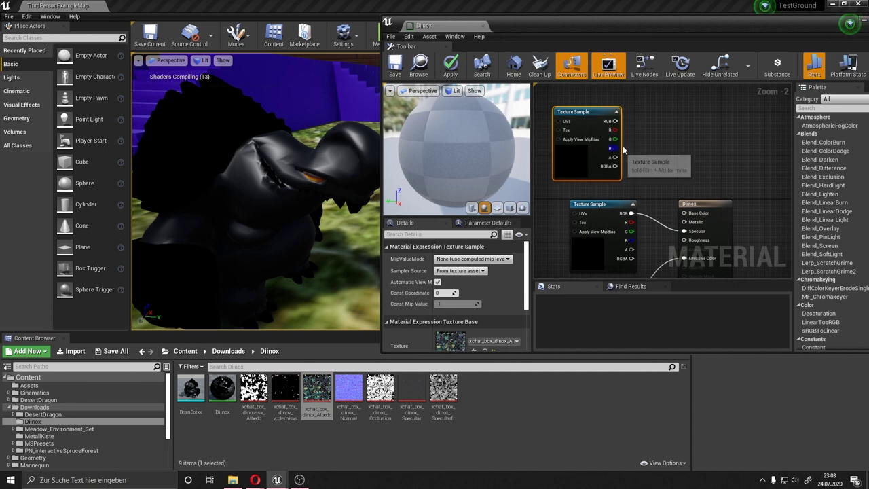
scroll(662, 156, "down", 2)
right_click_drag(662, 156, 652, 136)
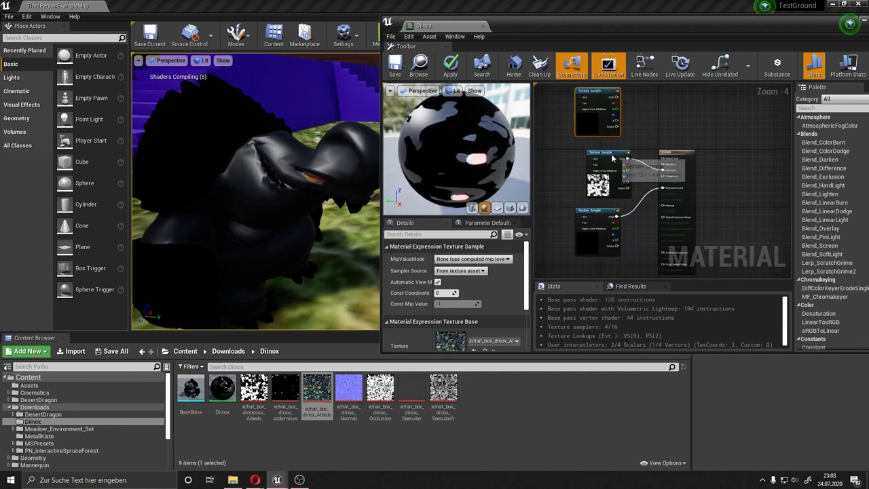
left_click_drag(612, 157, 600, 166)
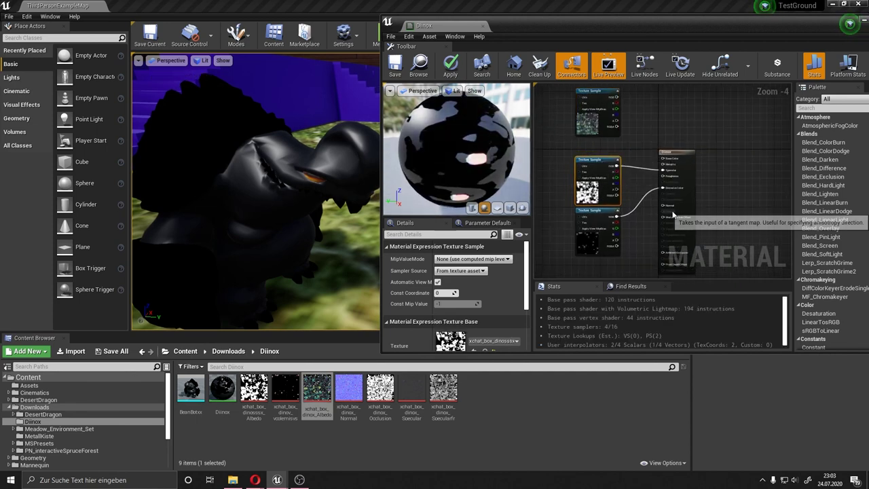
scroll(678, 158, "up", 2)
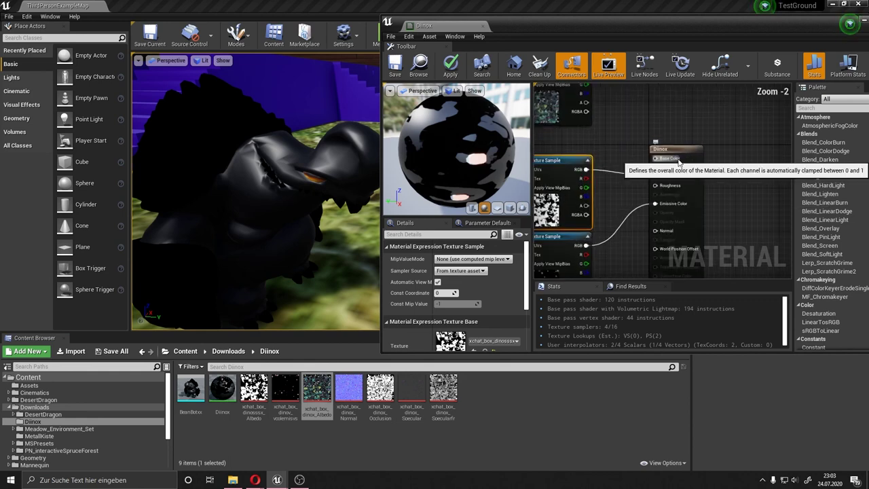
scroll(651, 203, "up", 1)
mouse_move(616, 245)
right_mouse_down()
mouse_move(614, 153)
mouse_move(644, 224)
right_mouse_up()
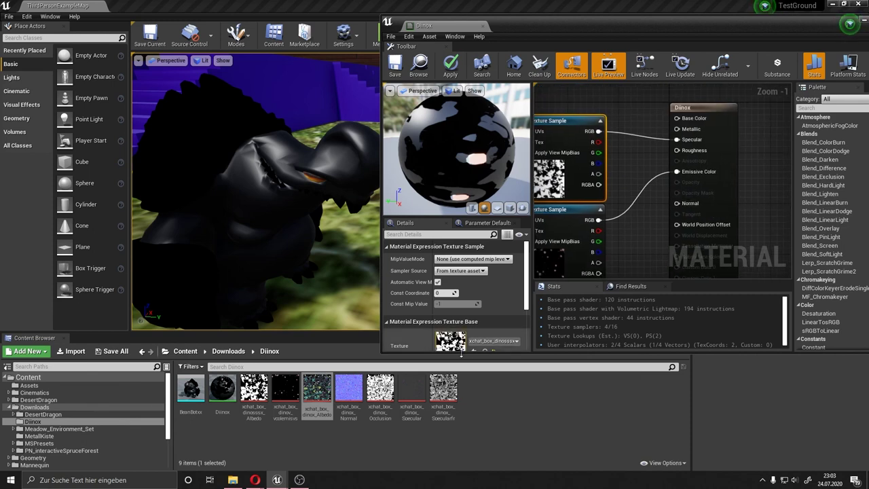
Add the Normal texture sample and wire its RGB into the Normal input.
left_click(348, 388)
mouse_move(614, 249)
right_mouse_down()
mouse_move(638, 213)
mouse_move(644, 159)
right_mouse_up()
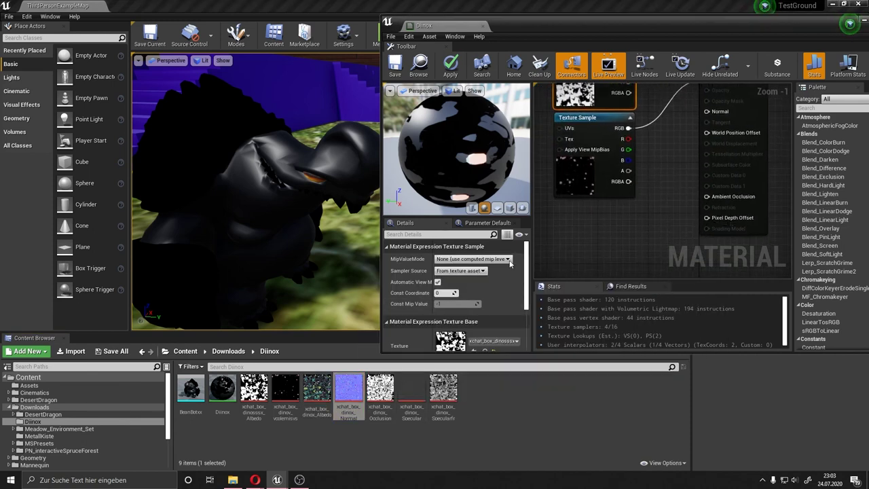
left_click_drag(348, 389, 584, 219)
right_click(663, 199)
left_click(659, 171)
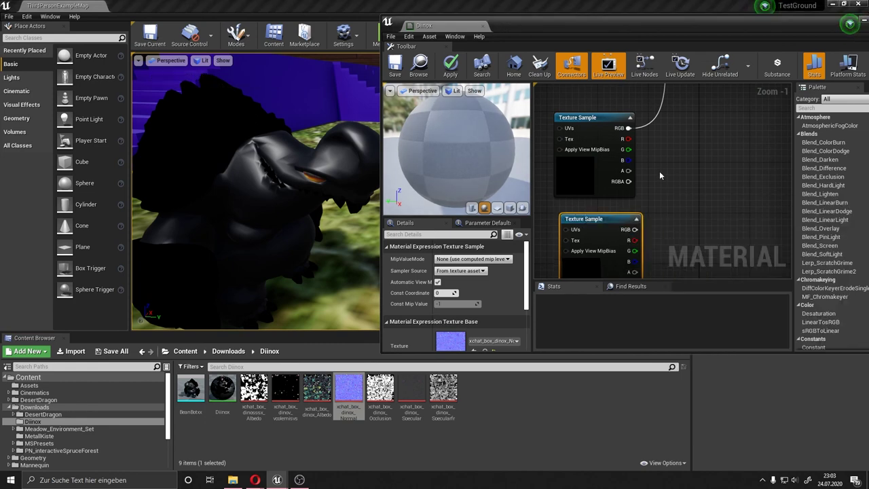
scroll(659, 171, "down", 4)
scroll(643, 205, "up", 1)
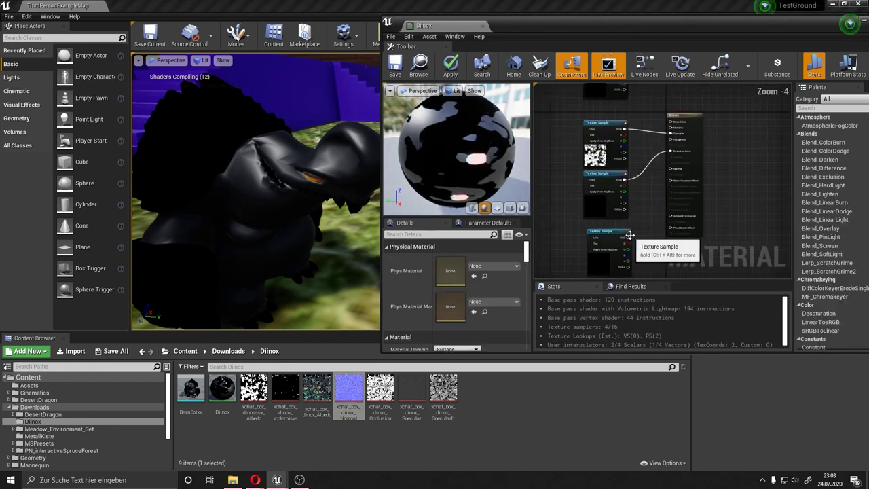
left_click_drag(628, 236, 672, 169)
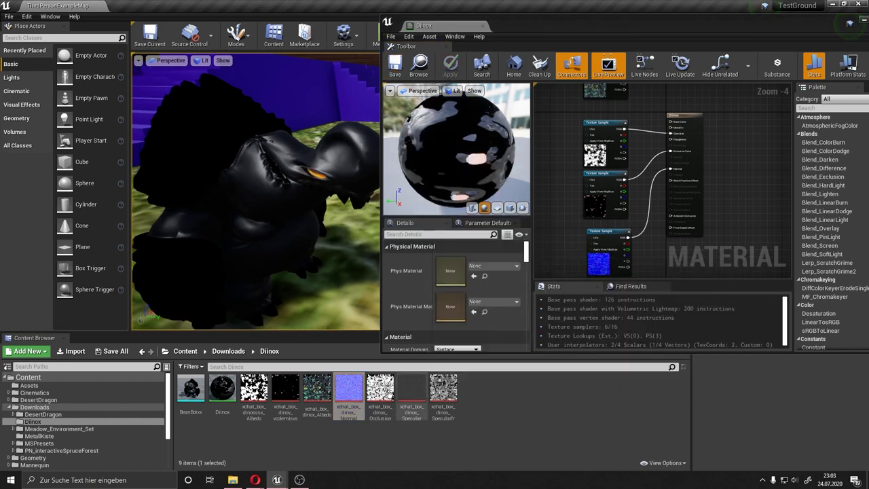
Pick the Occlusion texture asset and reposition the graph view around the normal map node.
left_click(380, 388)
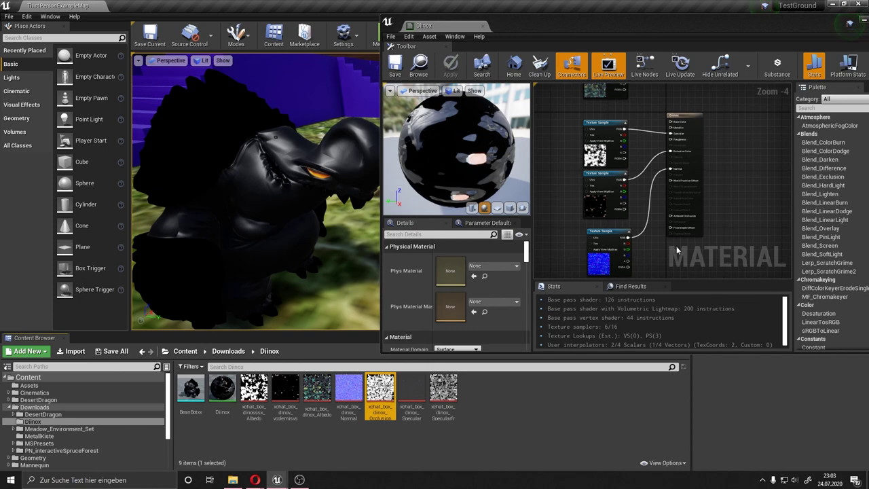
right_click_drag(676, 251, 673, 195)
left_click(594, 175)
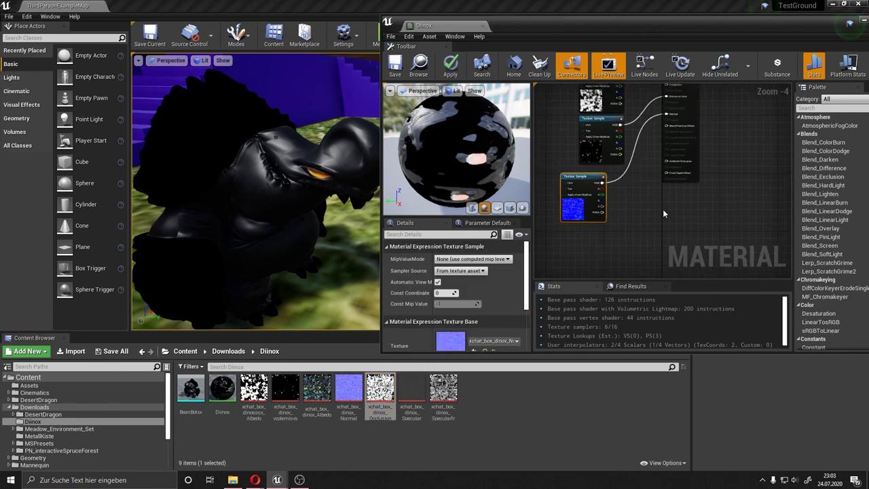
right_click_drag(604, 185, 571, 279)
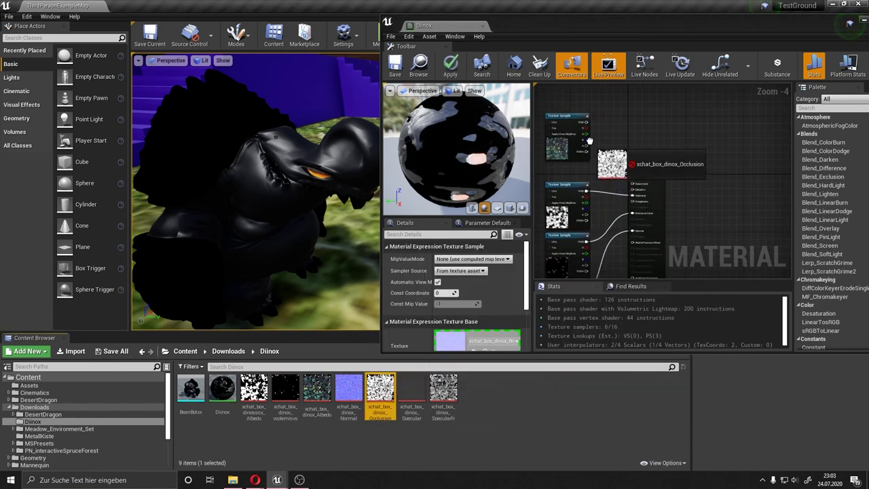
Add the Occlusion texture sample, save, and wire its output into the result node.
mouse_move(380, 389)
left_mouse_down()
mouse_move(619, 127)
mouse_move(648, 175)
left_mouse_up()
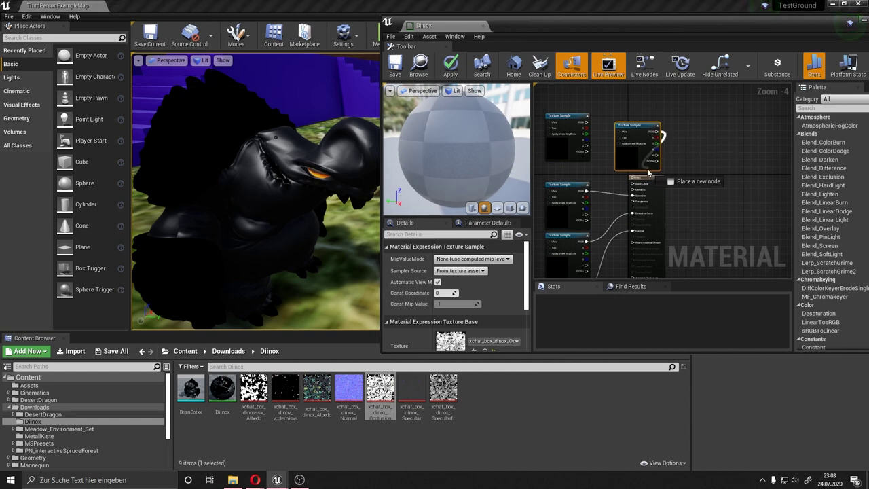
left_click(403, 68)
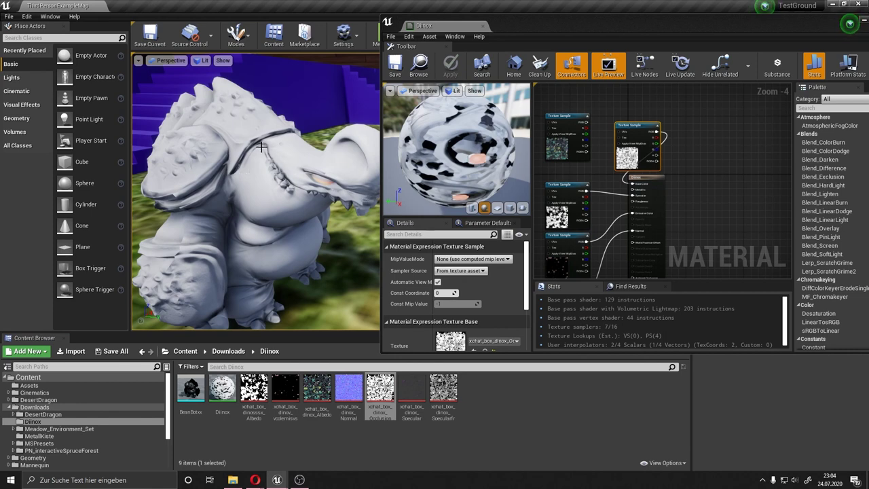
left_click_drag(574, 130, 612, 270)
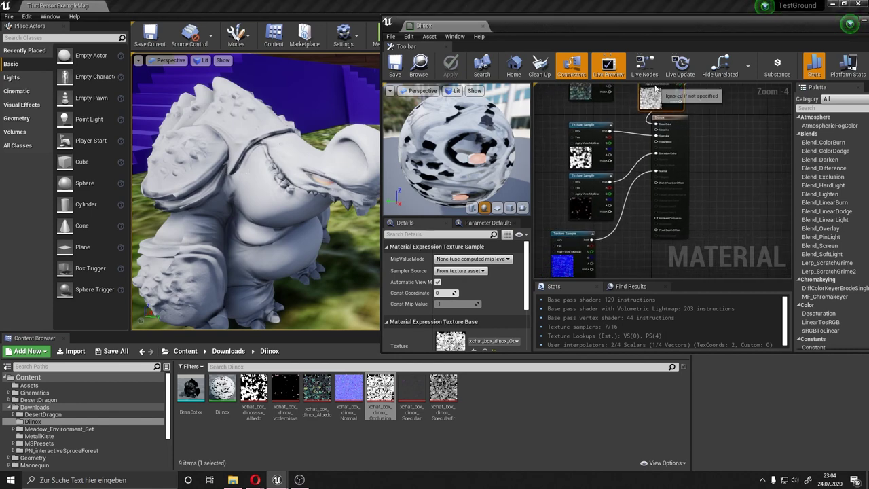
right_click_drag(649, 240, 650, 223)
scroll(650, 223, "up", 1)
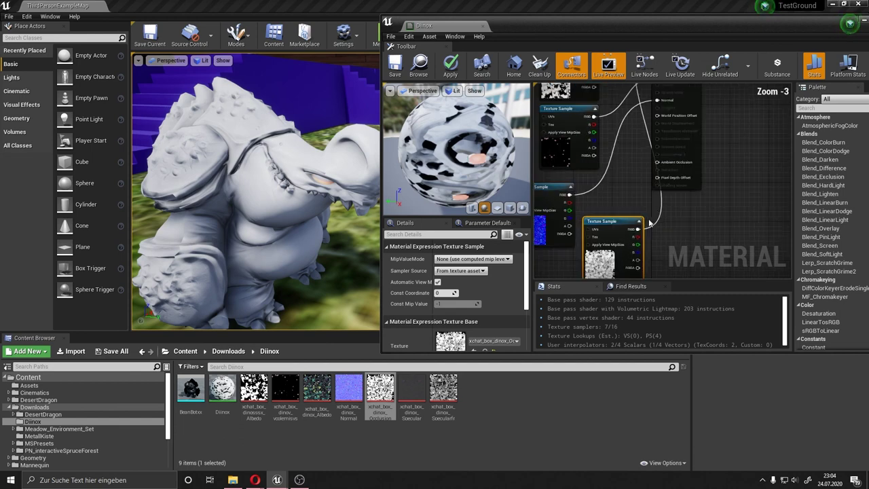
left_click_drag(638, 229, 669, 164)
right_click_drag(669, 164, 658, 266)
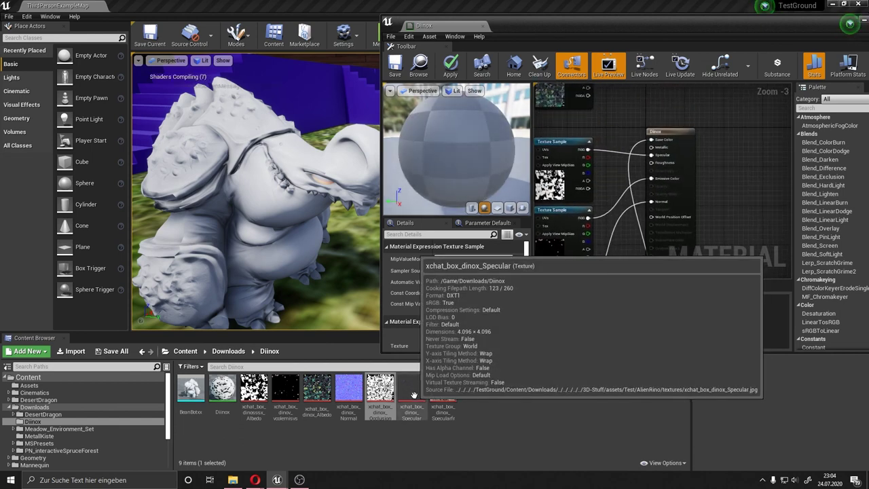
Add the Specular texture sample, connect it to the Dinox node, save, and inspect the creature.
left_click_drag(414, 395, 629, 99)
right_click_drag(606, 168, 617, 220)
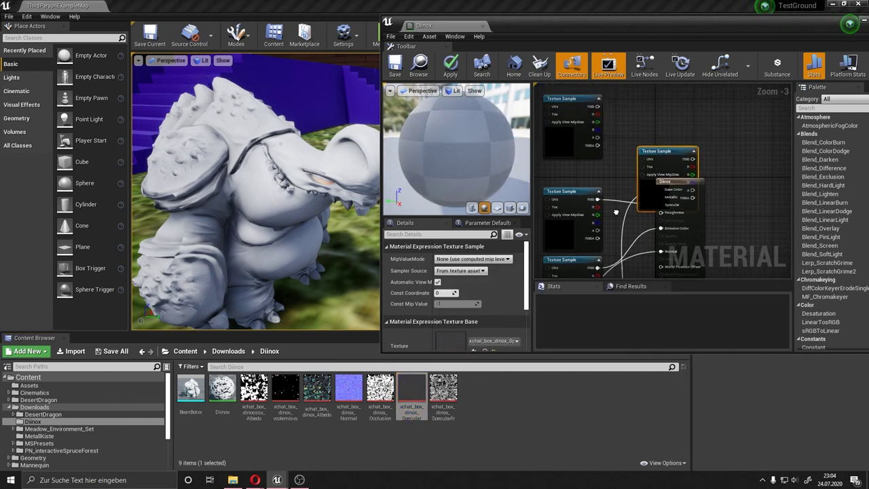
mouse_move(657, 159)
left_mouse_down()
mouse_move(630, 106)
mouse_move(666, 194)
left_mouse_up()
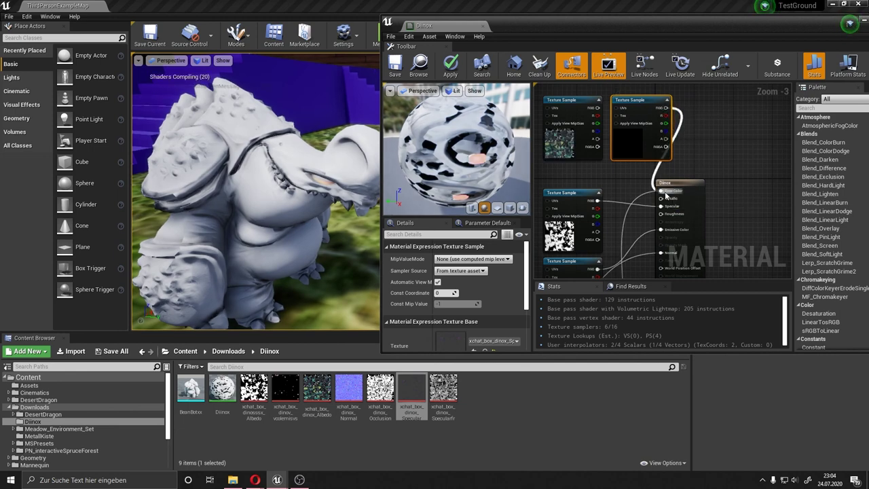
left_click(398, 72)
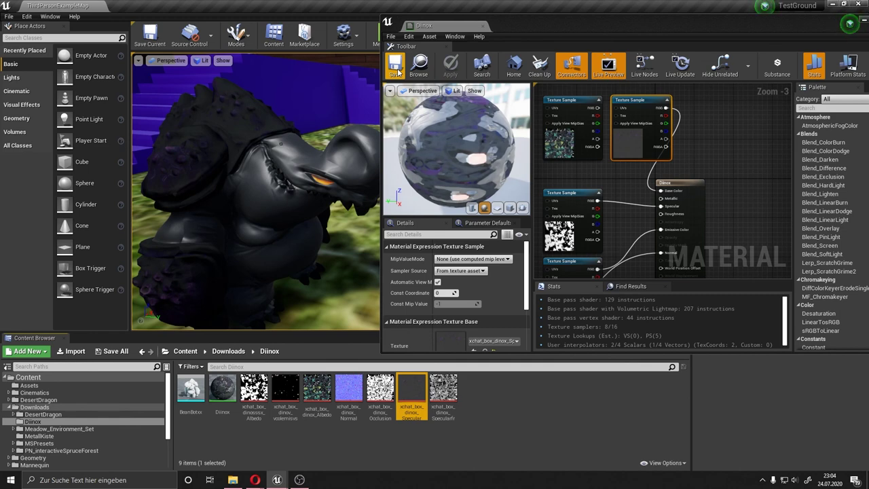
right_click_drag(203, 203, 190, 60)
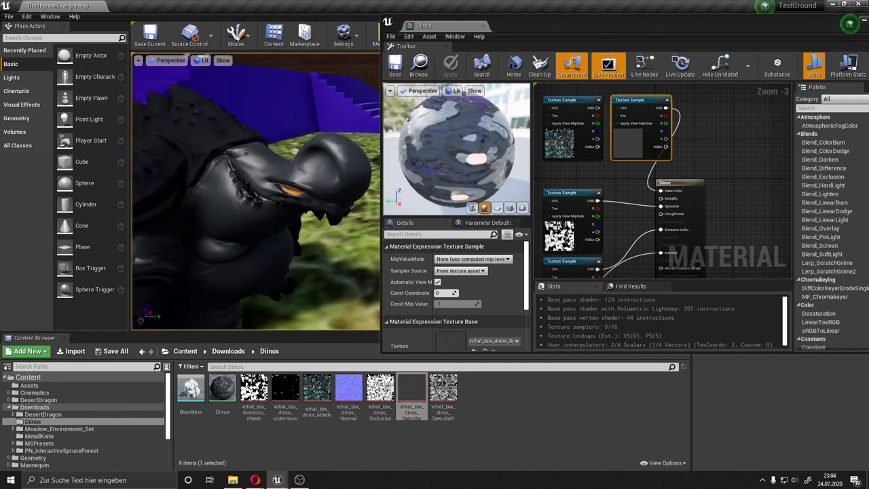
right_click_drag(256, 194, 224, 203)
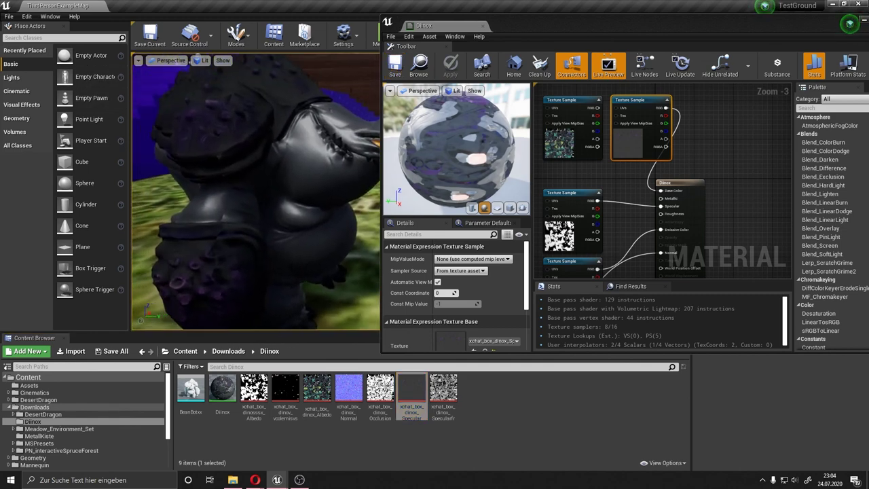
Rewire the Specular sample into the Dinox node and move the Occlusion node left.
right_click_drag(686, 197, 699, 177)
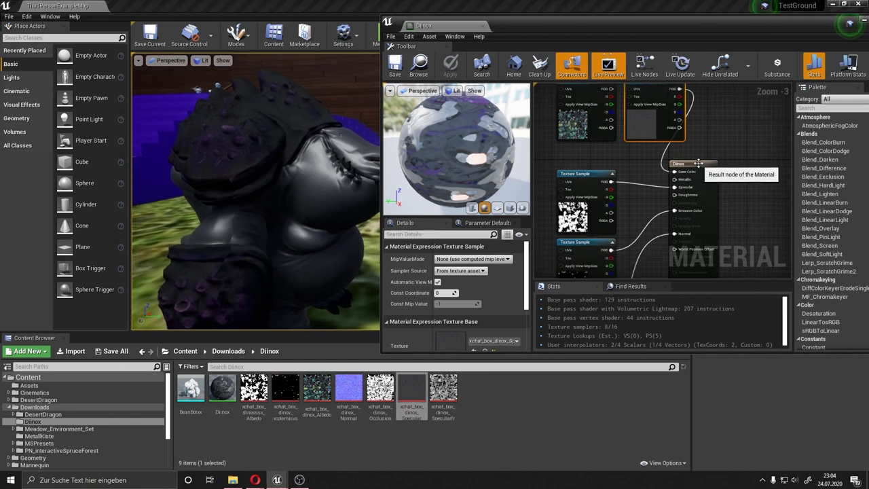
mouse_move(644, 143)
right_mouse_down()
mouse_move(627, 107)
mouse_move(635, 196)
mouse_move(646, 153)
mouse_move(606, 191)
right_mouse_up()
left_click(636, 100)
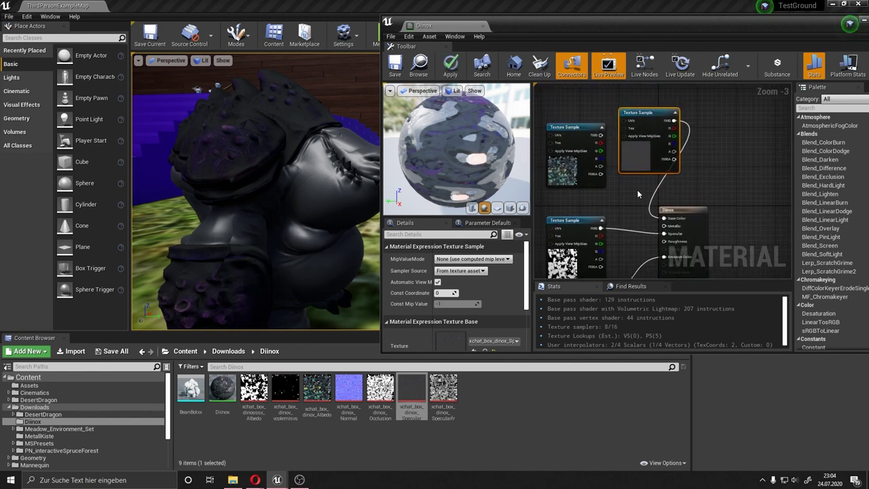
scroll(636, 189, "down", 2)
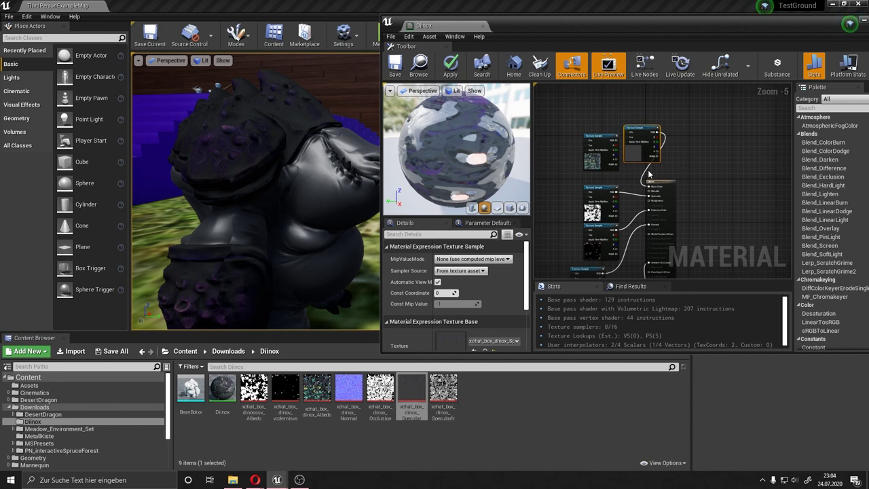
left_click_drag(652, 175, 650, 176)
right_click_drag(631, 201, 619, 151)
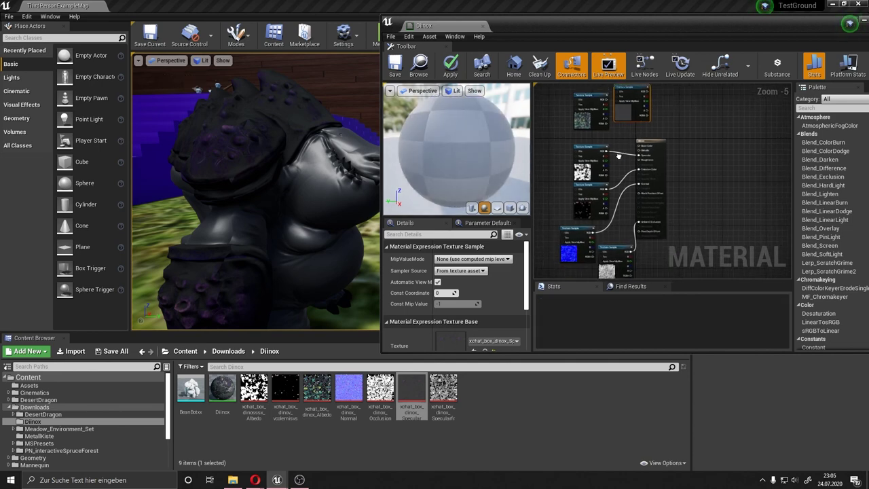
left_click_drag(614, 239, 588, 242)
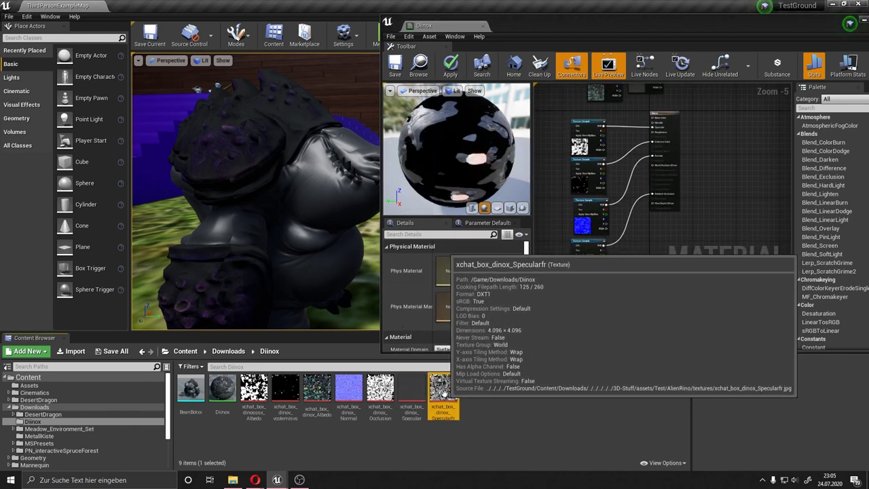
Add the Specularfr texture sample, connect it to the material, then apply and save.
left_click(689, 193)
right_click_drag(688, 194, 667, 272)
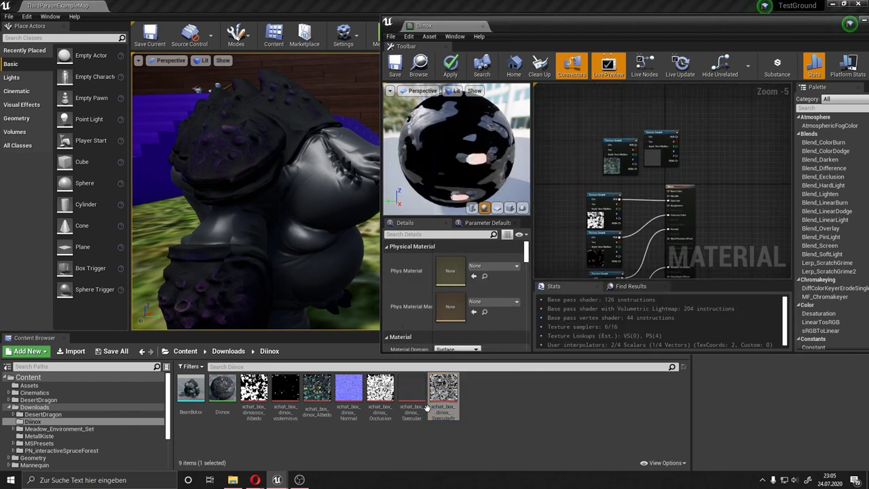
left_click_drag(426, 407, 704, 144)
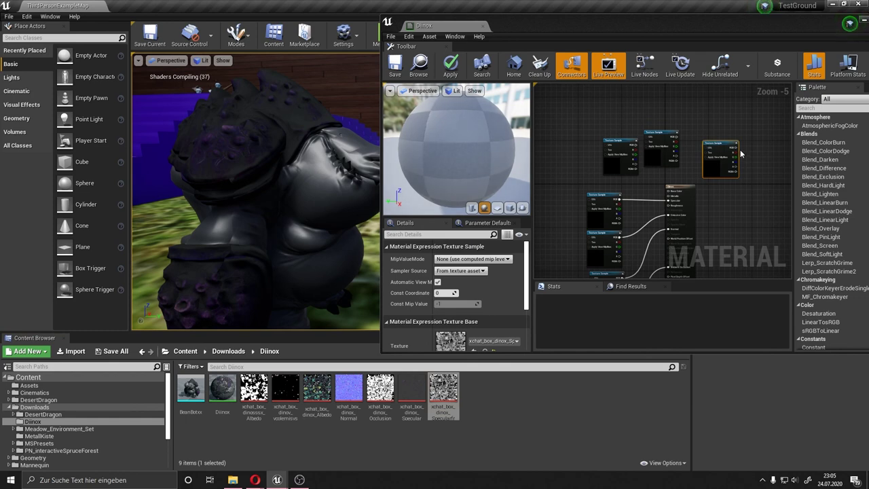
left_click_drag(736, 147, 669, 194)
left_click(451, 54)
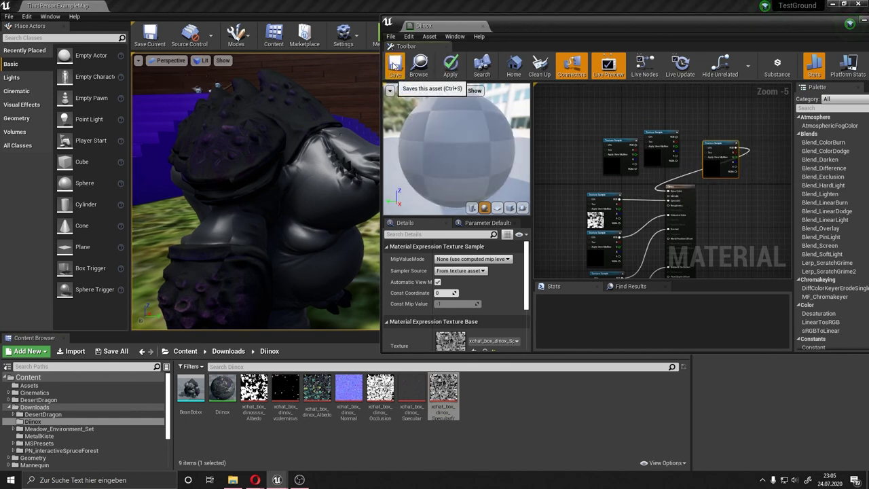
left_click(393, 65)
mouse_move(258, 190)
right_mouse_down()
mouse_move(272, 197)
mouse_move(267, 176)
mouse_move(258, 204)
mouse_move(251, 190)
right_mouse_up()
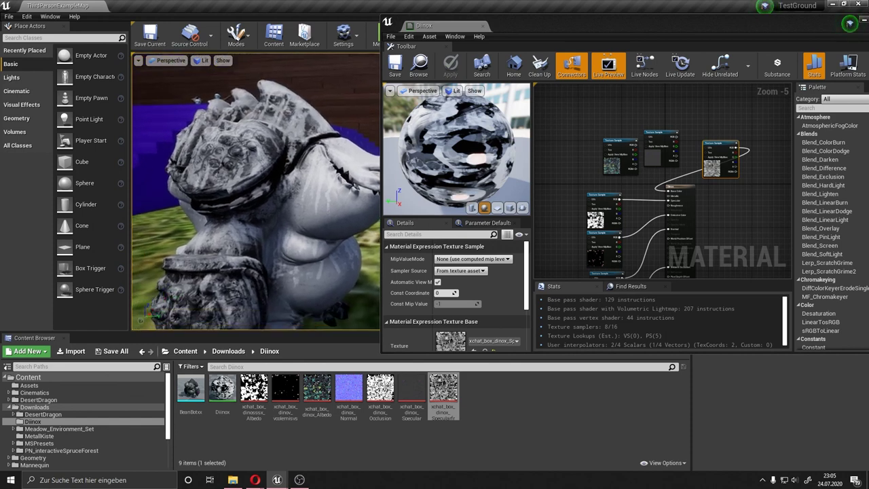
Move the Specular wire onto Roughness and wire the remaining texture samples into the Dinox inputs.
scroll(678, 202, "up", 3)
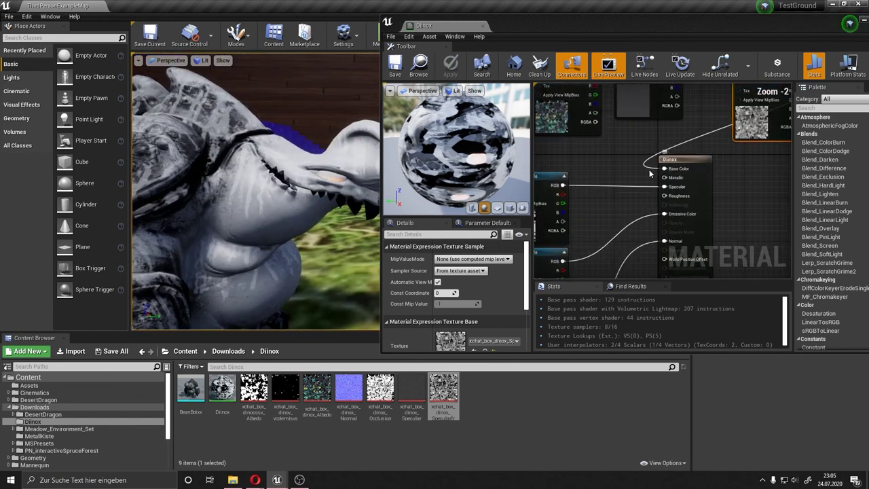
right_click_drag(641, 198, 654, 171)
left_click_drag(576, 159, 679, 175, "ctrl")
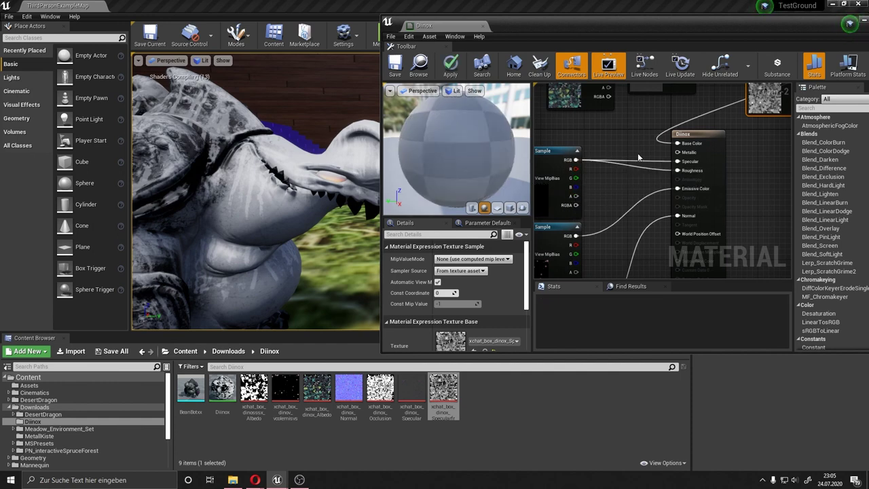
scroll(731, 127, "down", 2)
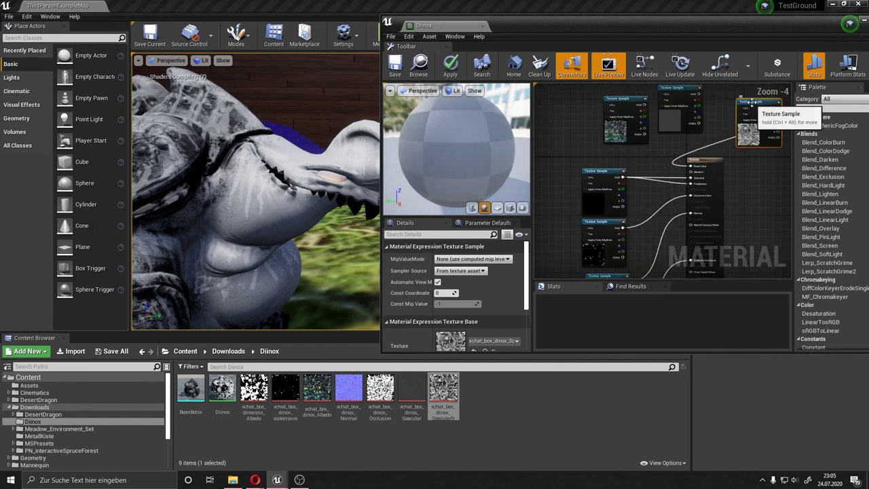
left_click_drag(750, 105, 553, 128)
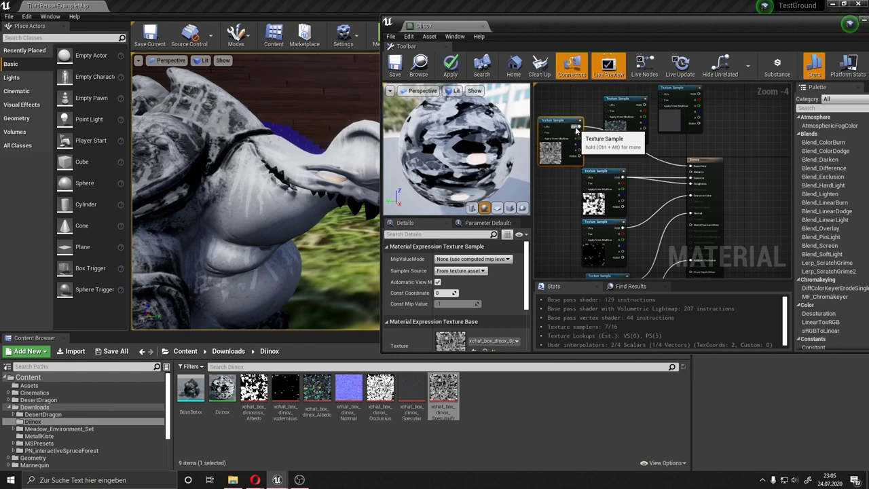
left_click_drag(576, 126, 691, 178)
left_click_drag(645, 107, 690, 170)
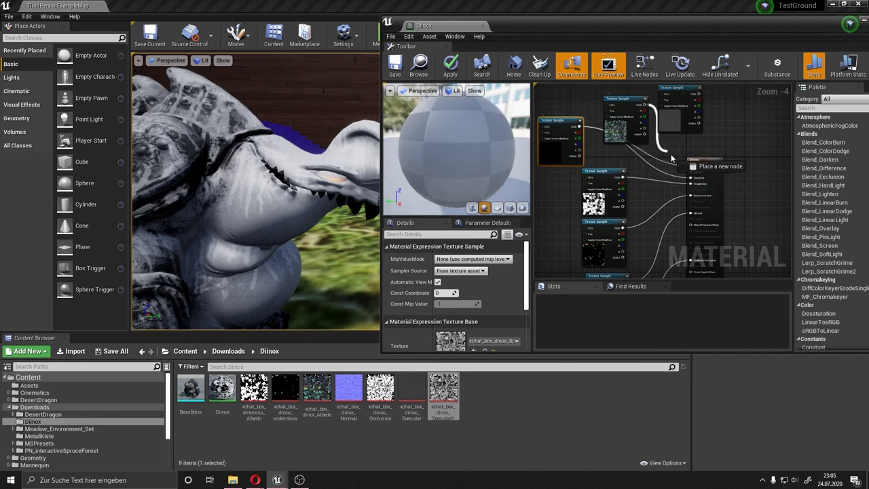
scroll(707, 131, "up", 2)
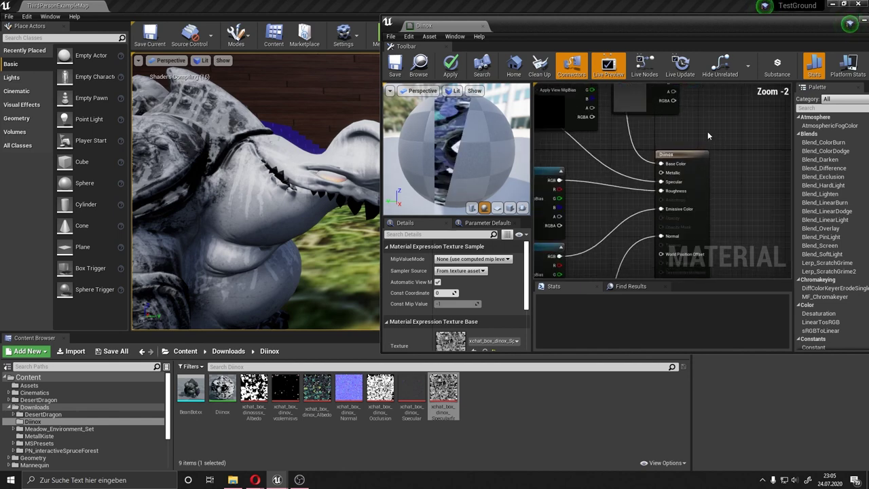
scroll(707, 131, "down", 3)
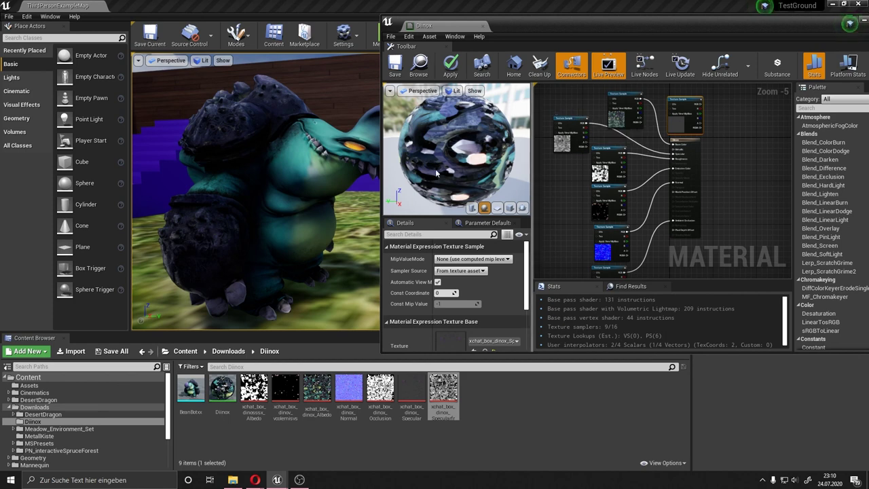
right_click_drag(258, 203, 230, 203)
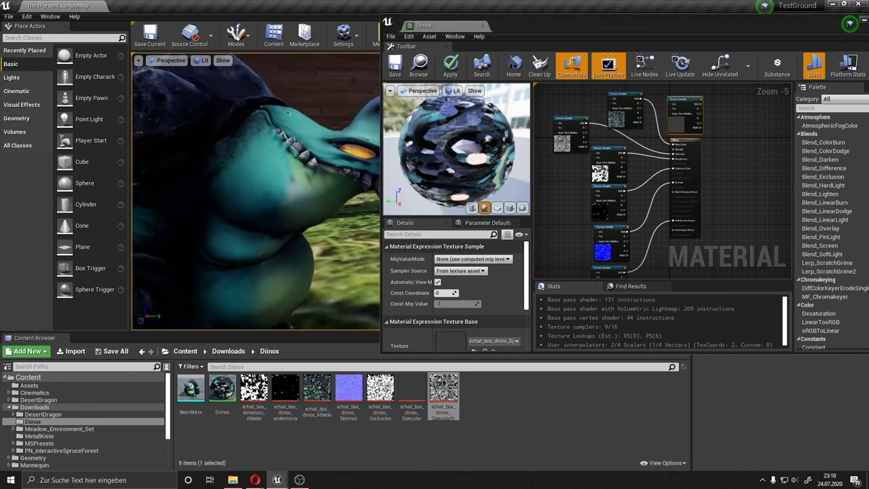
right_click_drag(230, 203, 342, 169)
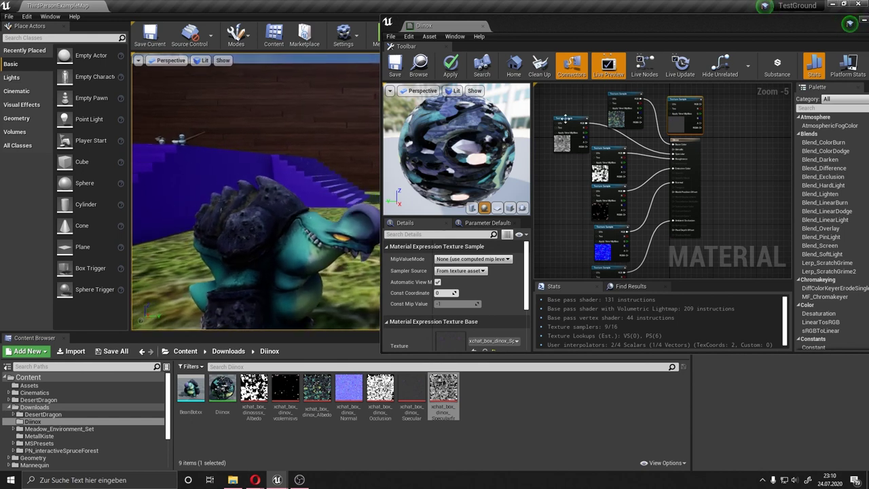
scroll(679, 133, "up", 2)
scroll(661, 132, "up", 2)
scroll(661, 131, "up", 1)
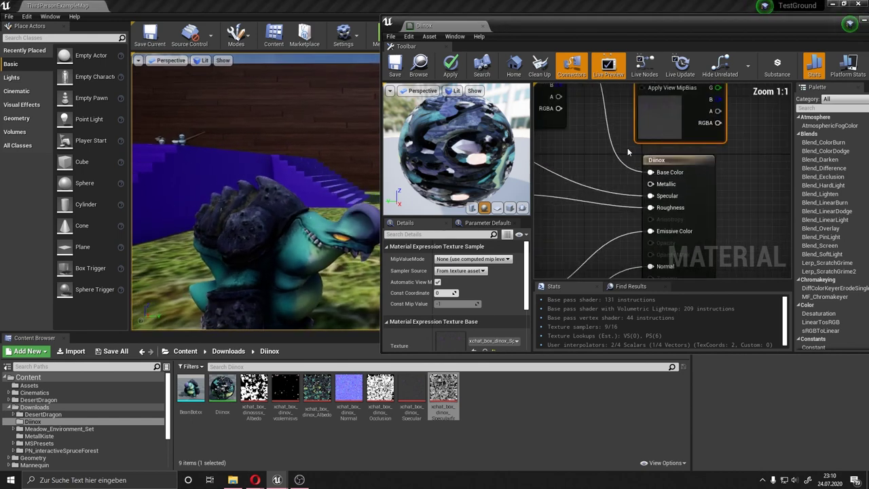
scroll(655, 142, "down", 3)
scroll(645, 156, "down", 1)
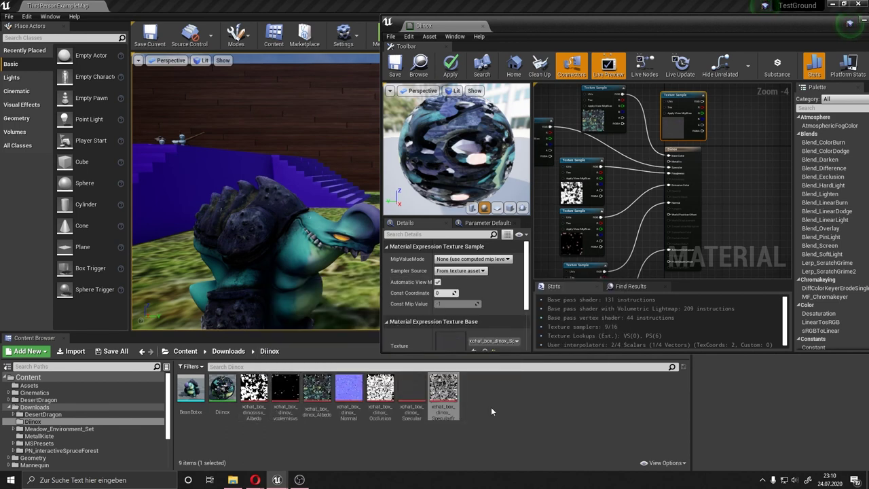
right_click_drag(351, 231, 350, 231)
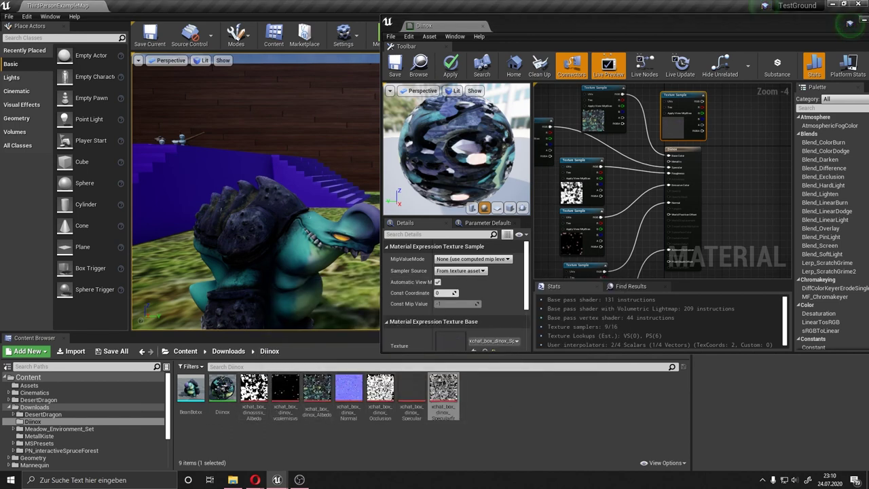
right_click_drag(289, 233, 289, 233)
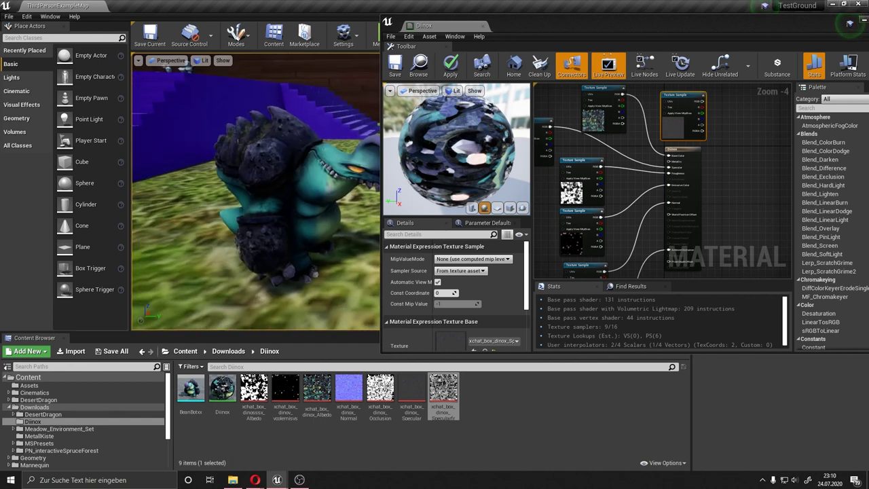
left_click(467, 372)
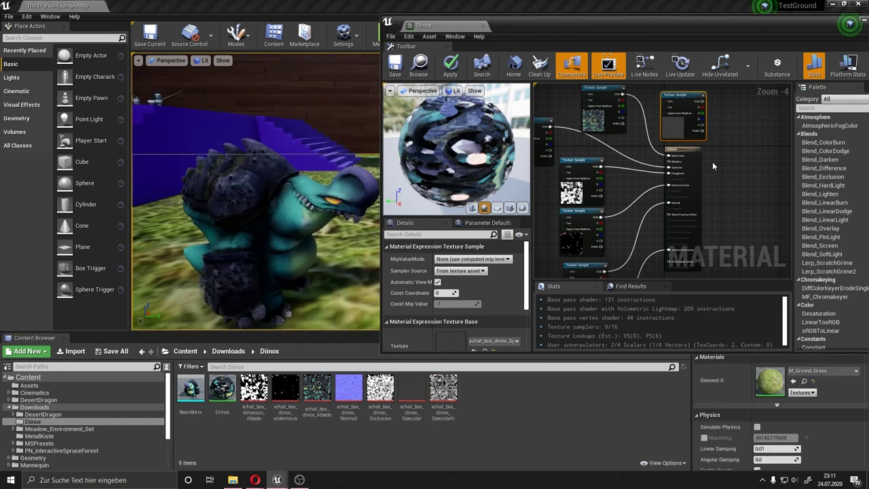
Rearrange and inspect the texture sample nodes, including the black-texture one, then return to the level.
right_click_drag(712, 161, 712, 166)
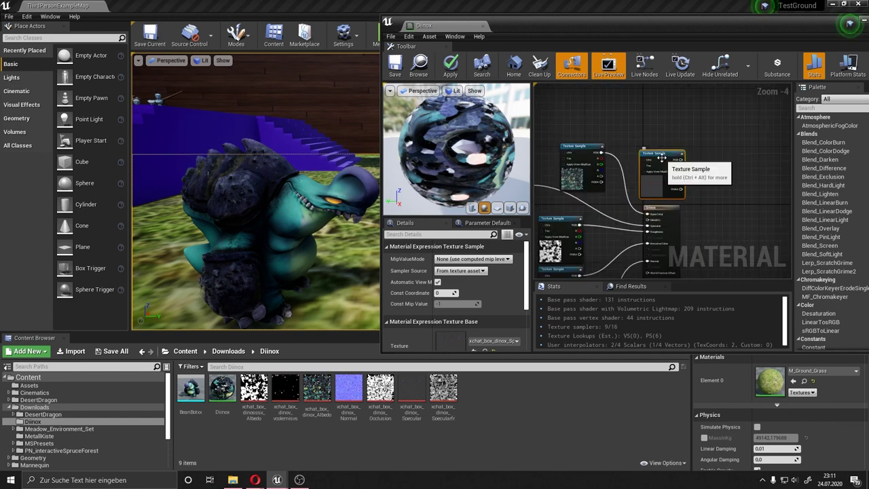
mouse_move(658, 157)
left_mouse_down()
mouse_move(581, 119)
mouse_move(580, 126)
left_mouse_up()
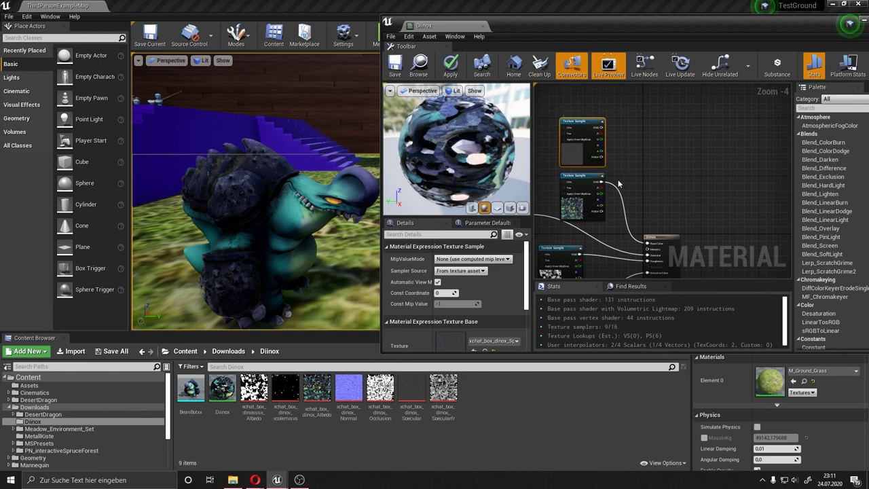
right_click_drag(571, 208, 615, 146)
left_click(616, 146)
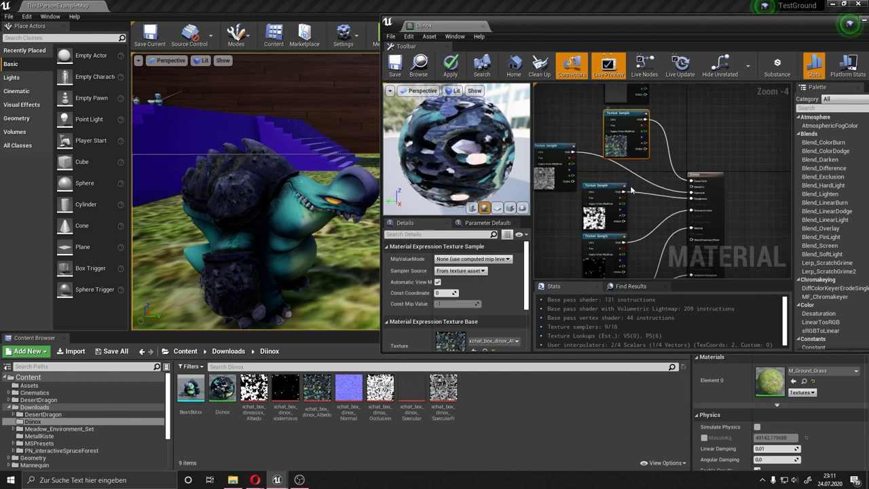
right_click_drag(615, 190, 643, 126)
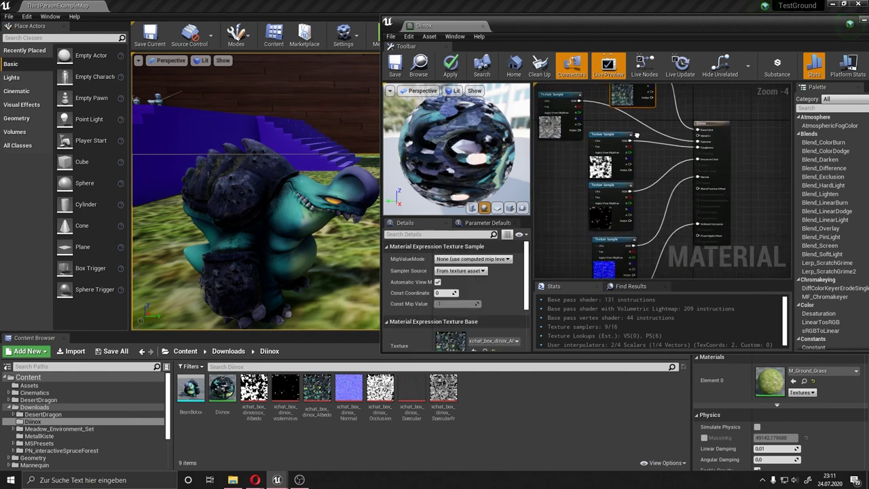
left_click(615, 205)
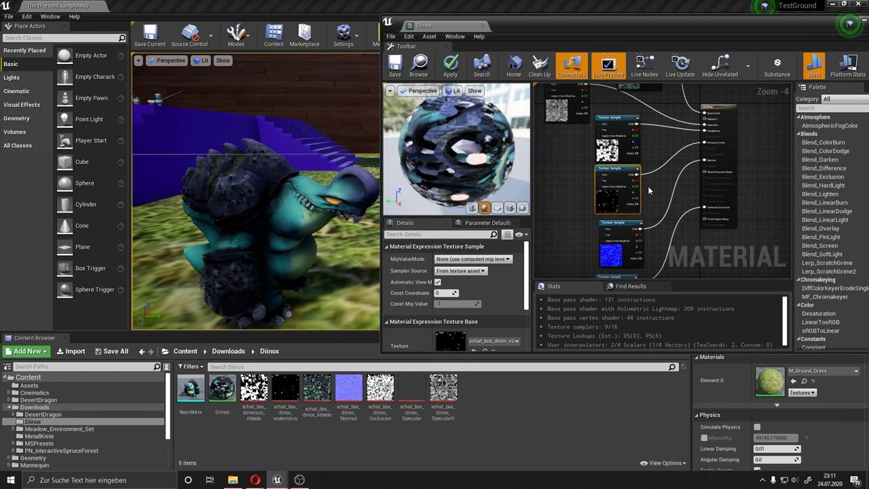
right_click_drag(648, 190, 611, 271)
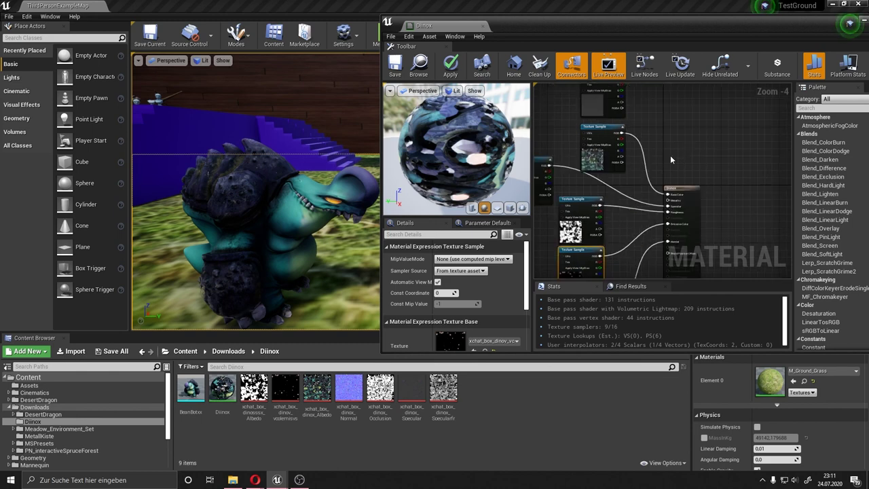
scroll(669, 154, "down", 1)
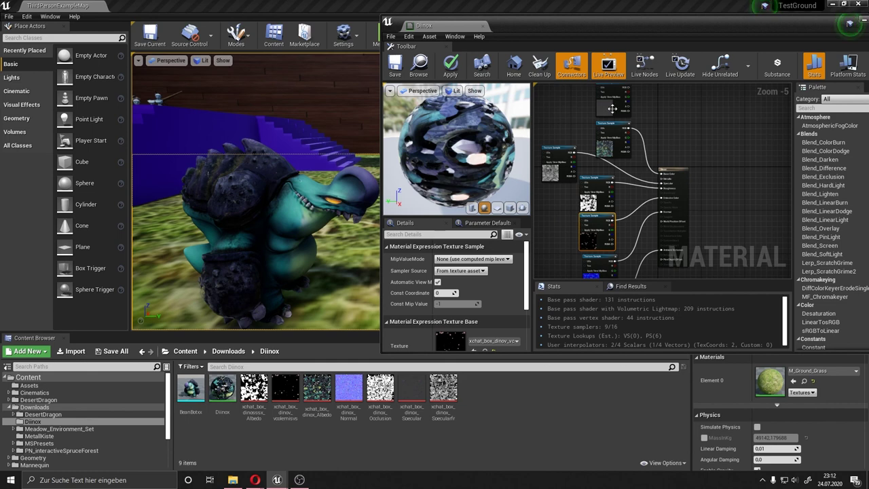
left_click(385, 165)
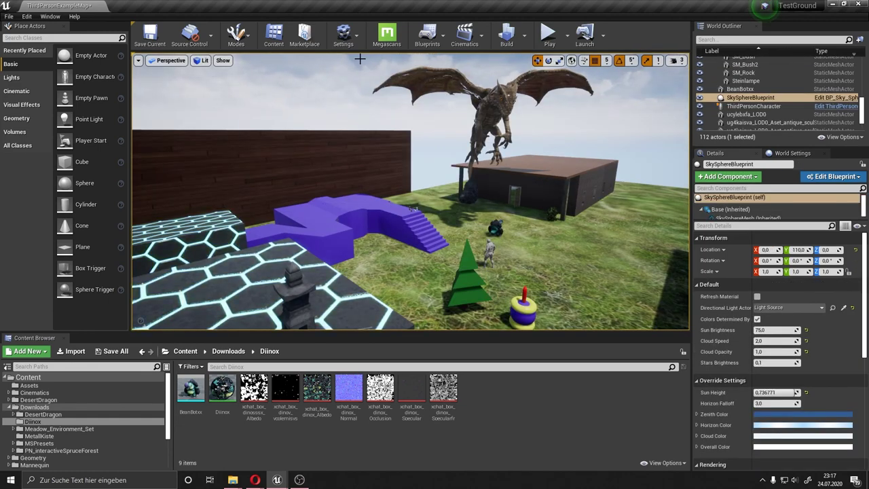
Frame the scene full-screen and capture a high-resolution screenshot from the viewport options.
left_click(137, 60)
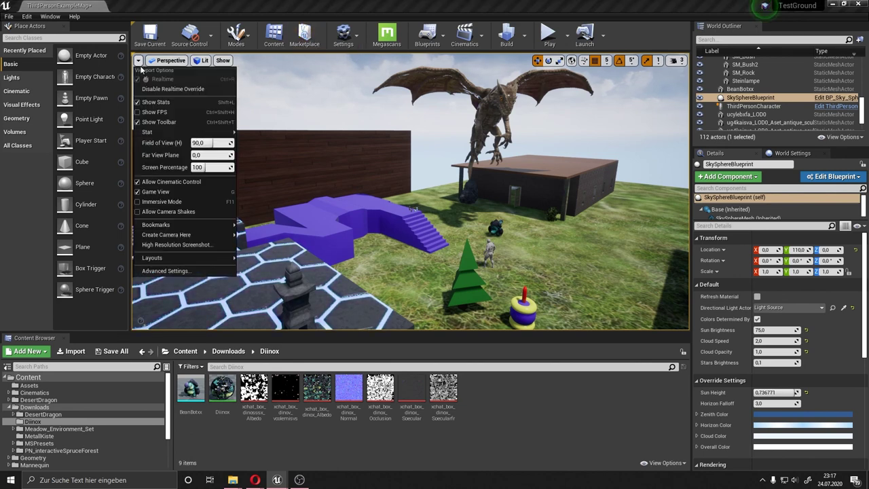
left_click(185, 244)
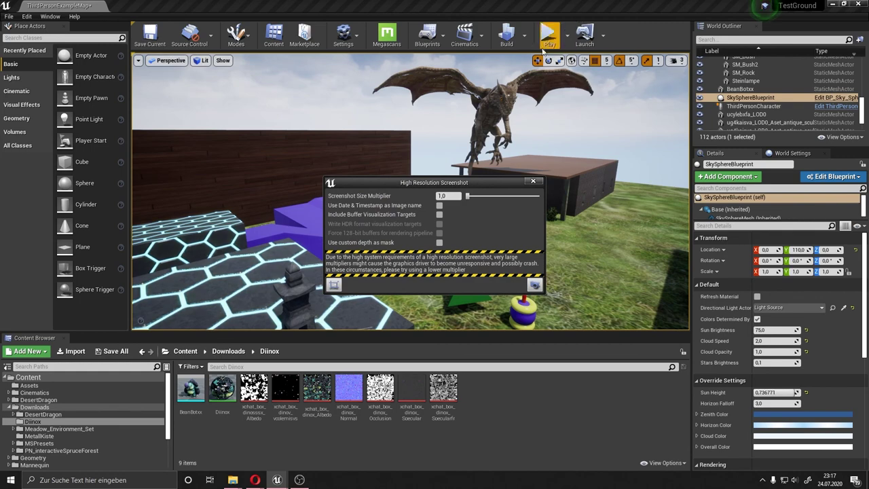
right_click_drag(546, 113, 563, 129)
key("F11")
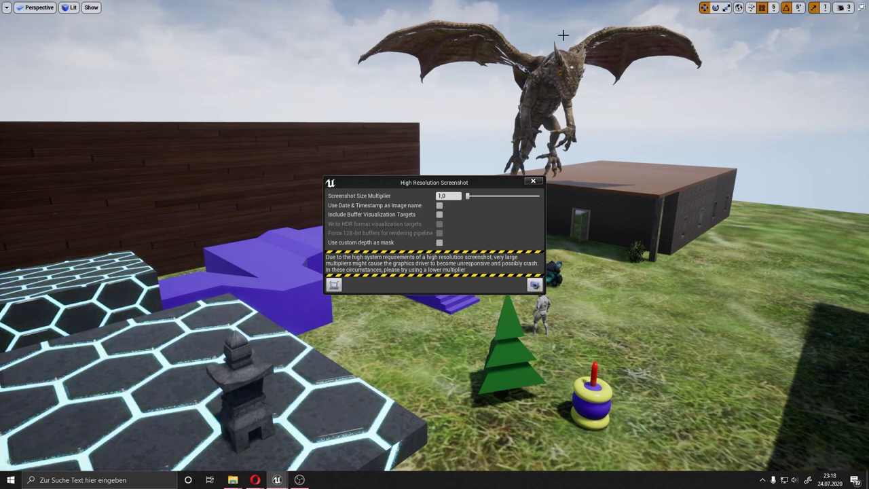
left_click(533, 285)
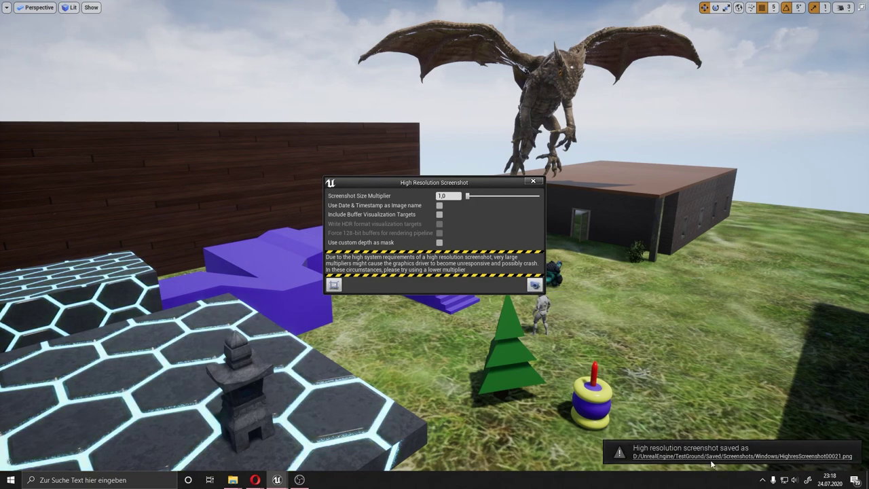
Check the saved screenshot in its Screenshots folder, then close the folder and screenshot settings.
left_click(712, 462)
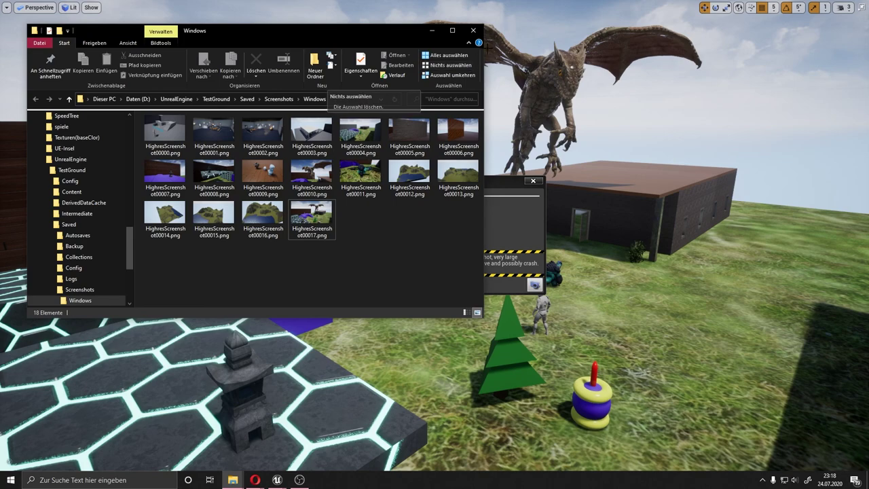
left_click(532, 180)
left_click(532, 180)
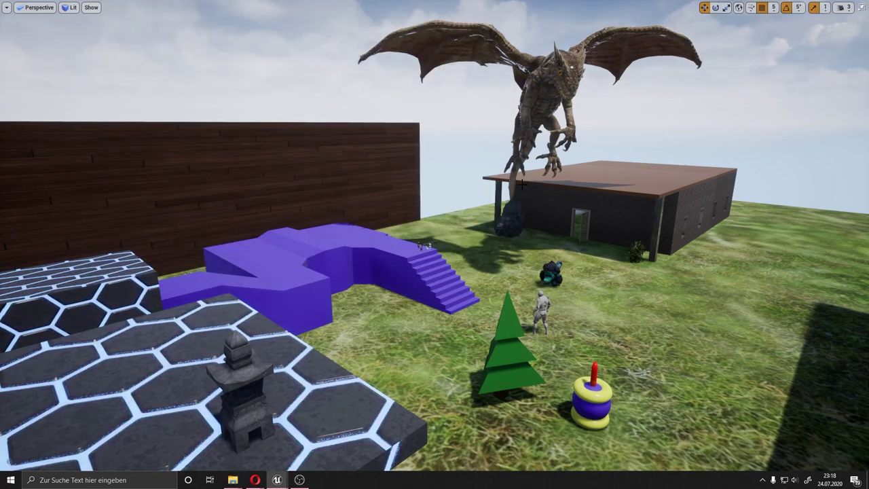
Nudge the camera toward the teal dino and leave immersive mode for the normal editor layout.
left_click_drag(532, 181, 424, 223)
key("F11")
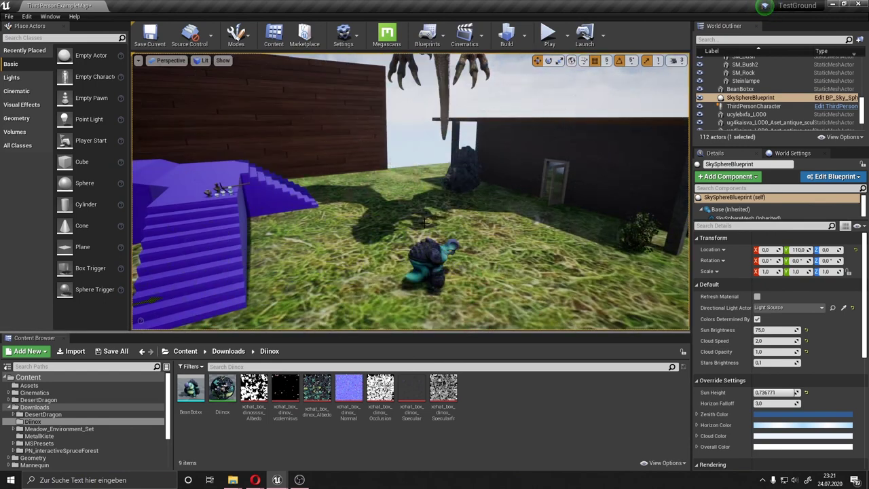